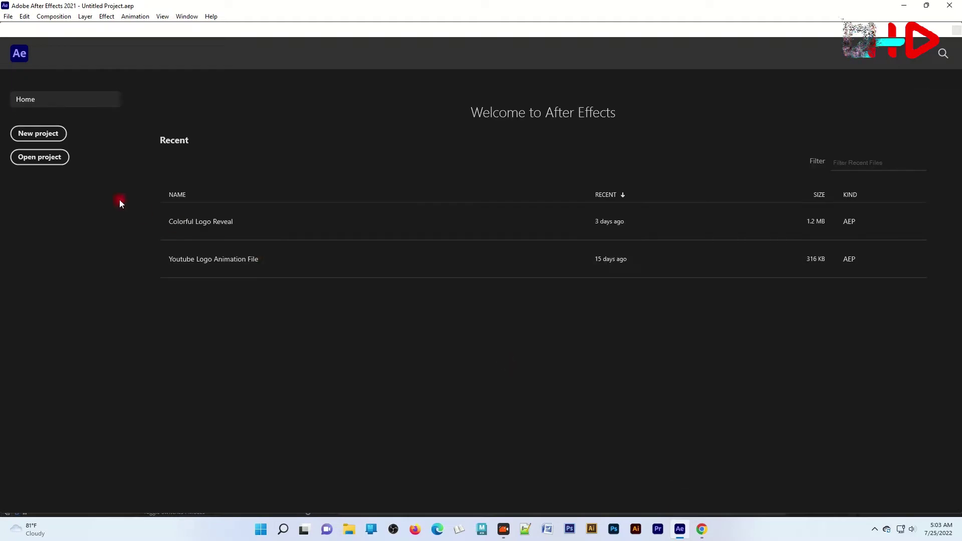
# Create a new project with a 1920 x 1080 composition at 29.97 fps lasting 30 seconds
pyautogui.click(34, 133)
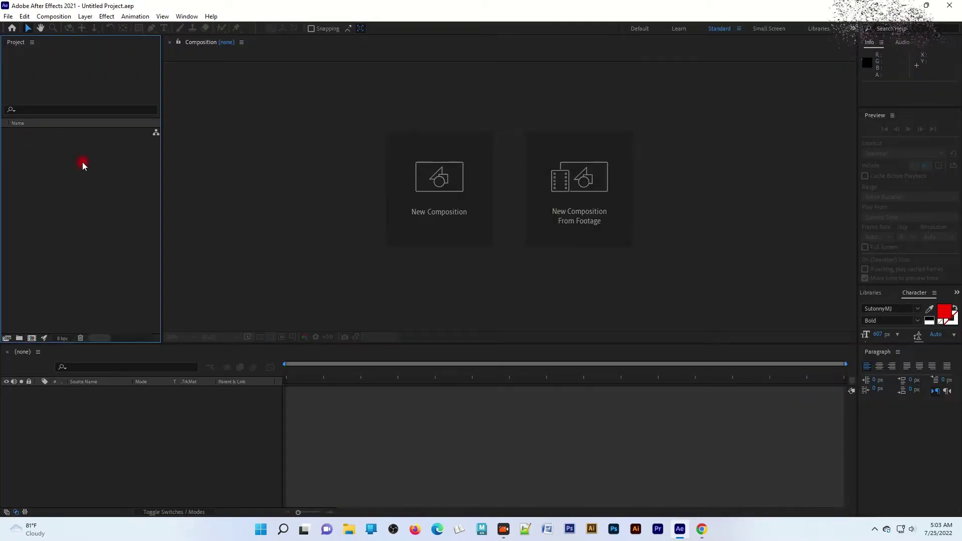
pyautogui.click(420, 190)
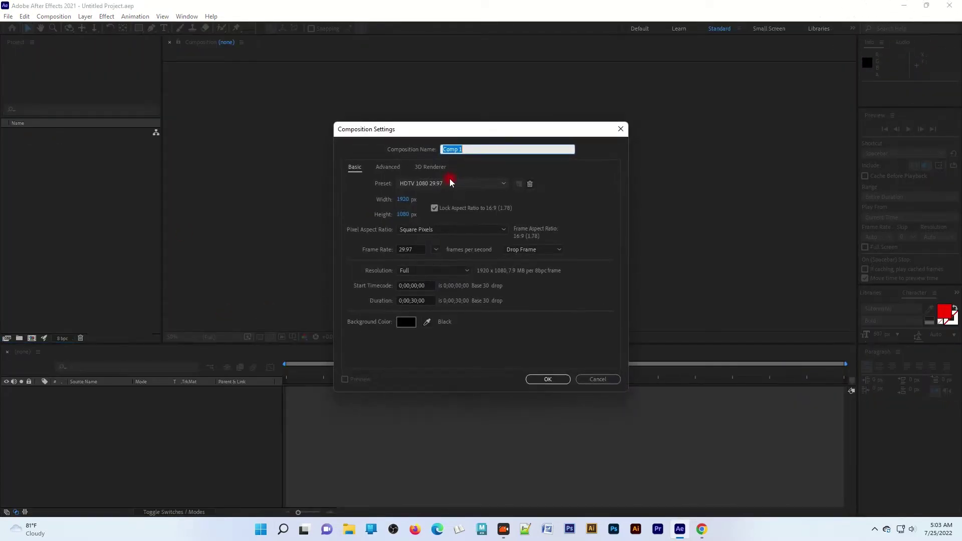
pyautogui.click(545, 379)
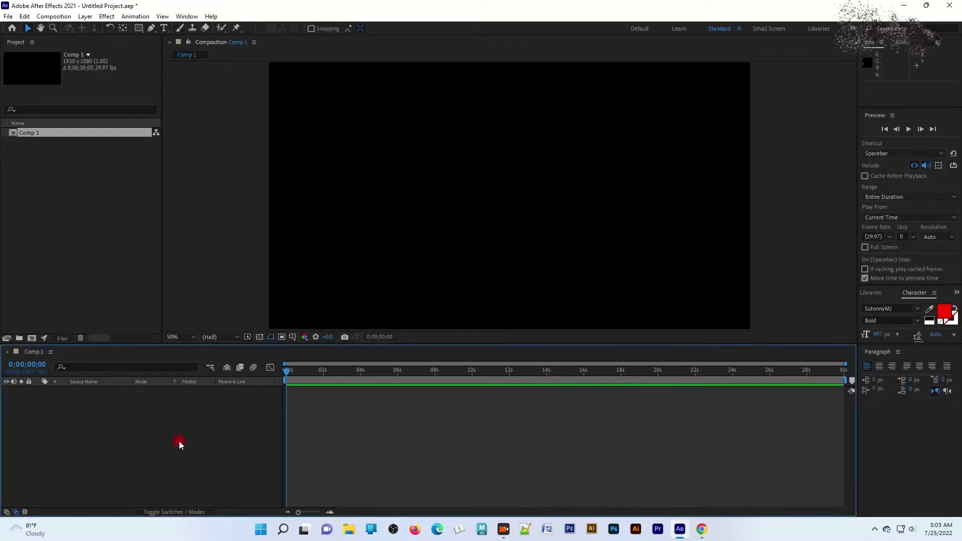
# Add a pale yellow solid layer filling the composition as the background
pyautogui.rightClick(179, 443)
pyautogui.moveTo(251, 326)
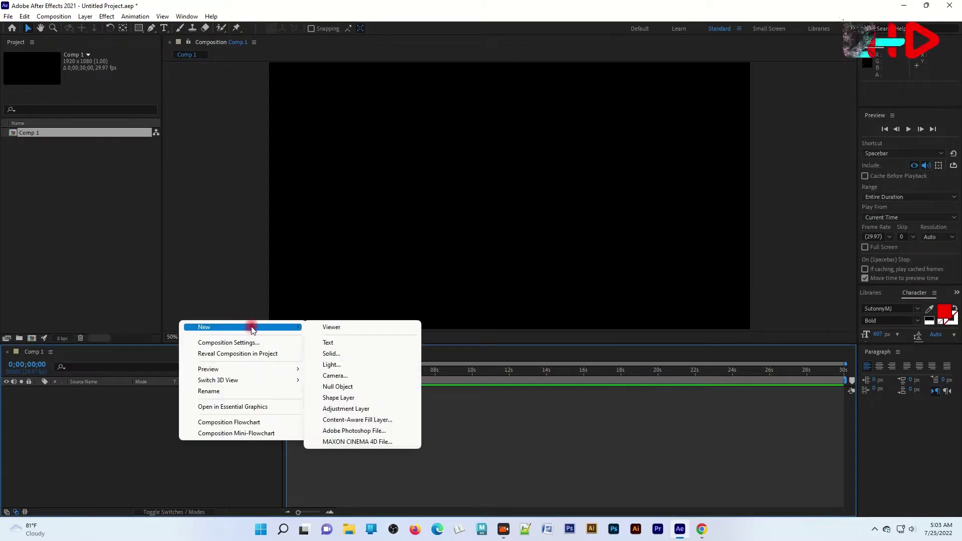
pyautogui.click(330, 353)
pyautogui.click(469, 326)
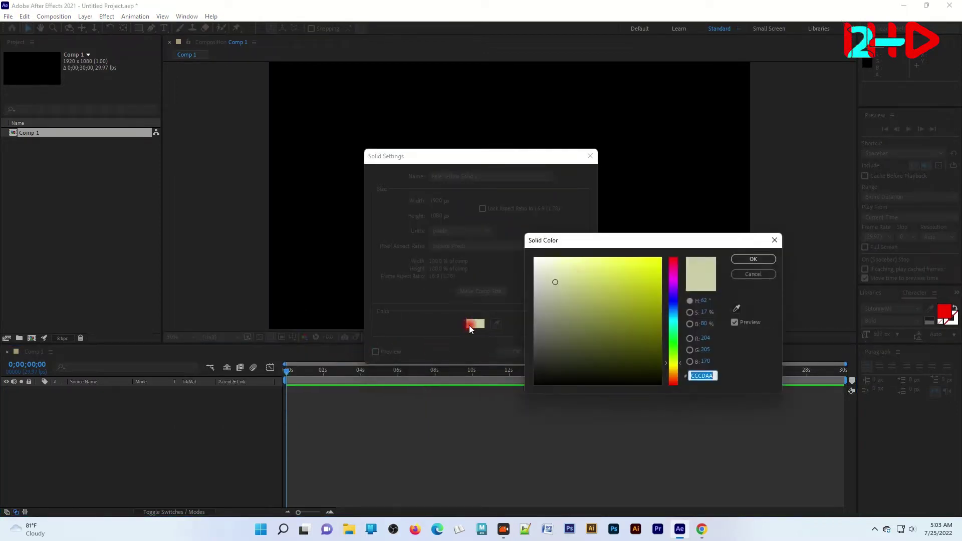
pyautogui.click(556, 275)
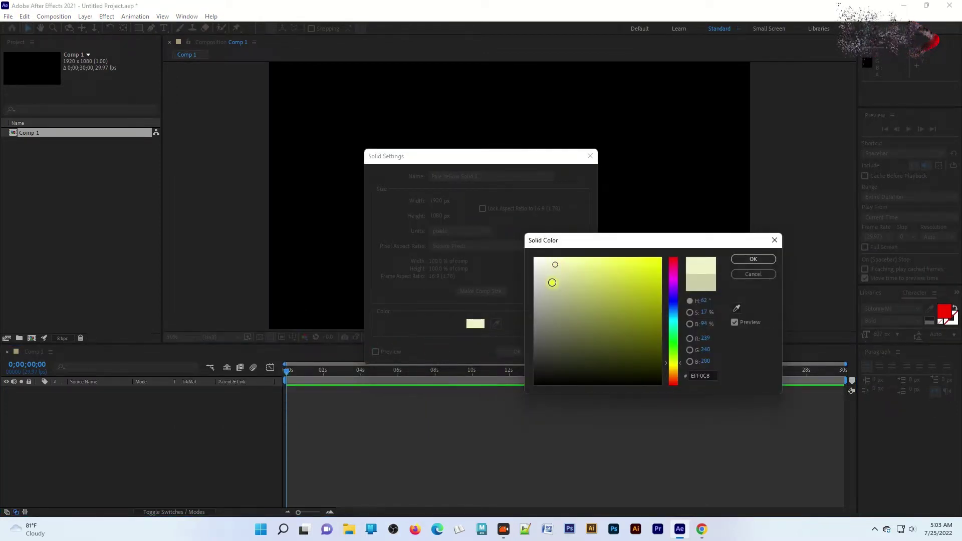
pyautogui.click(753, 259)
pyautogui.click(512, 352)
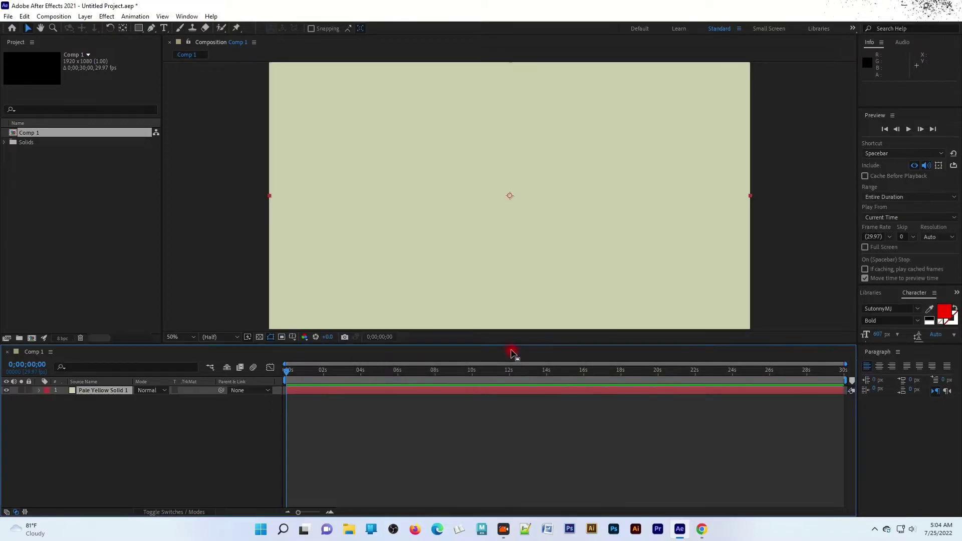
# Start a text layer above the solid at a font size of 230 px and enter the name's first two letters
pyautogui.click(164, 29)
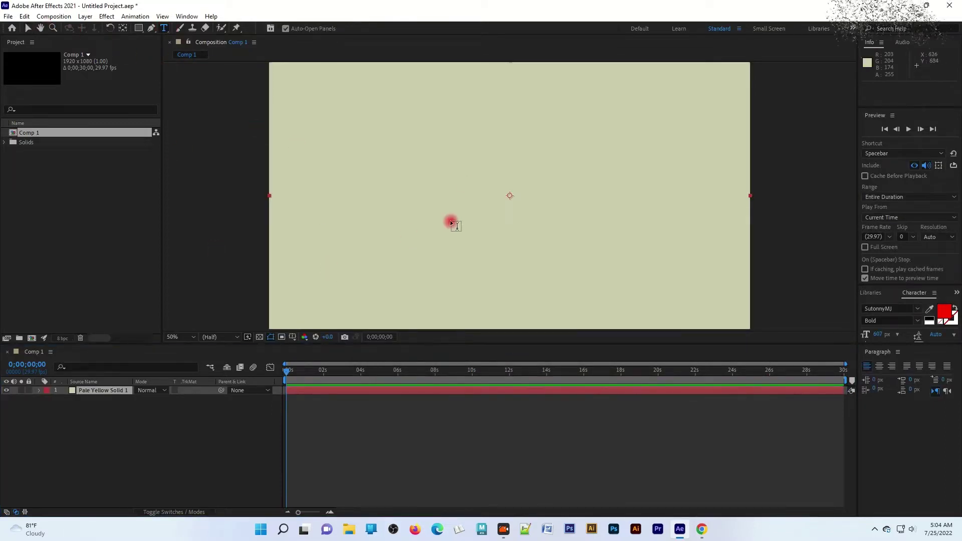
pyautogui.click(426, 189)
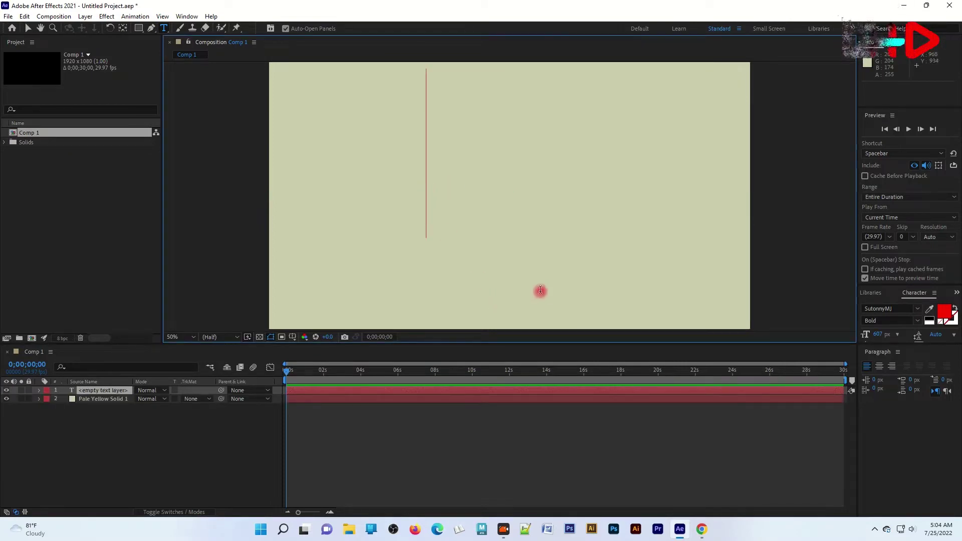
pyautogui.moveTo(875, 334); pyautogui.dragTo(851, 335)
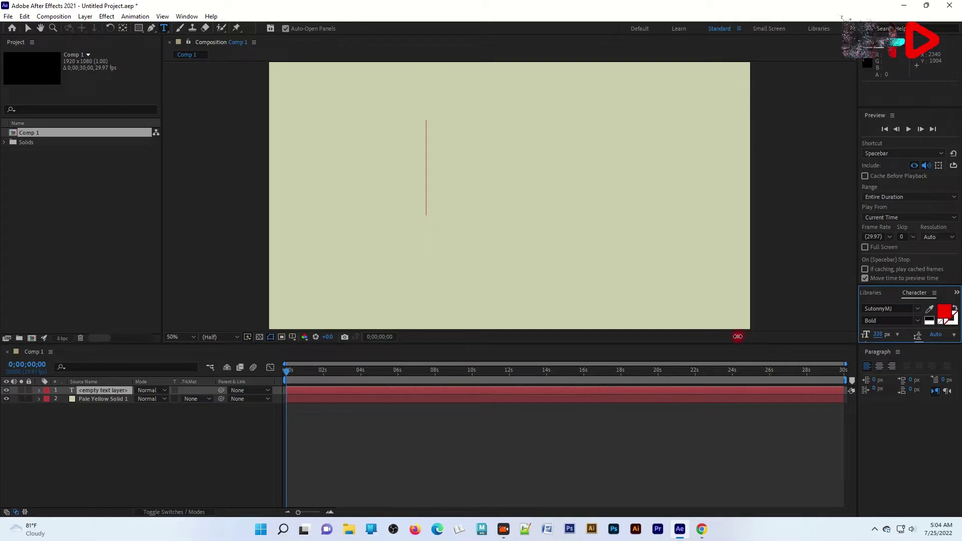
pyautogui.moveTo(738, 336); pyautogui.dragTo(696, 342)
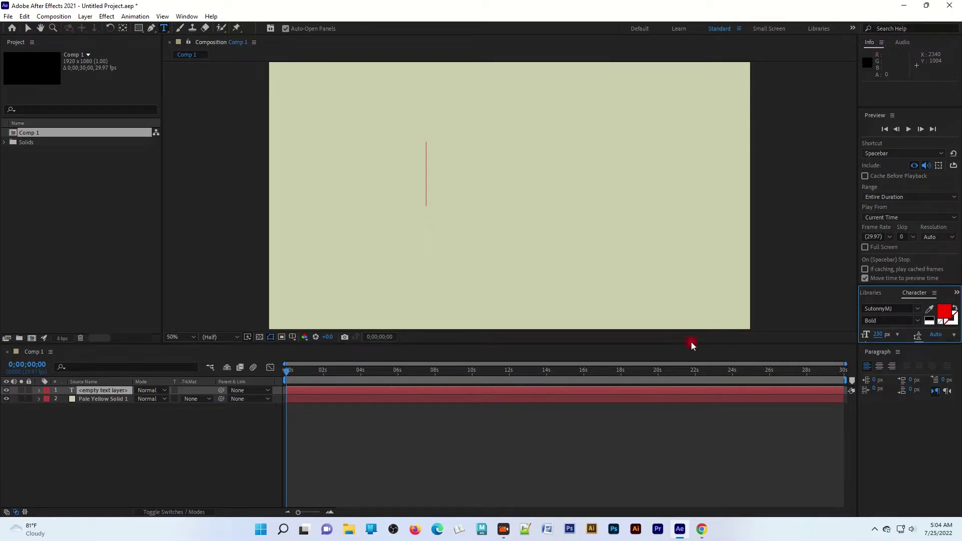
pyautogui.write('De')
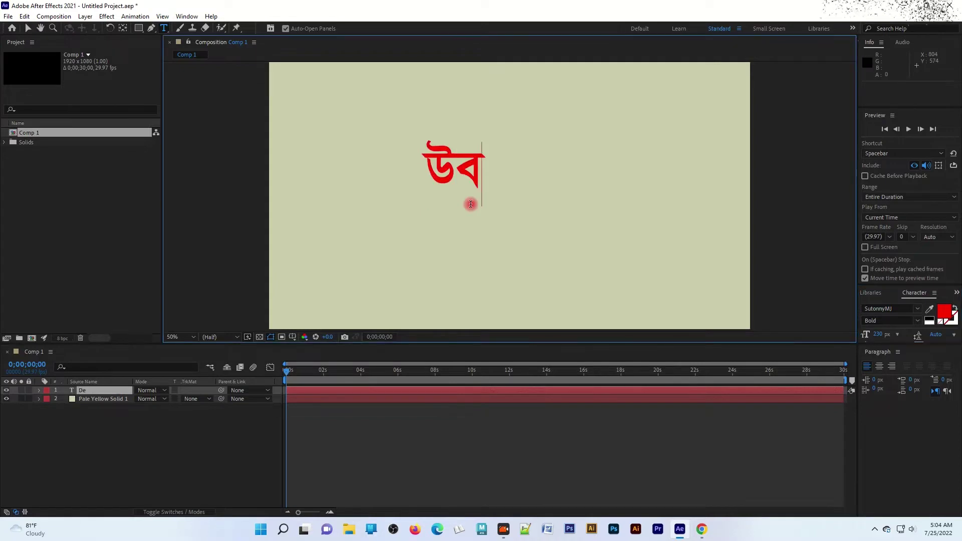
# Change the text's font to Poppins SemiBold and complete the name
pyautogui.hotkey('ctrl', 'a')
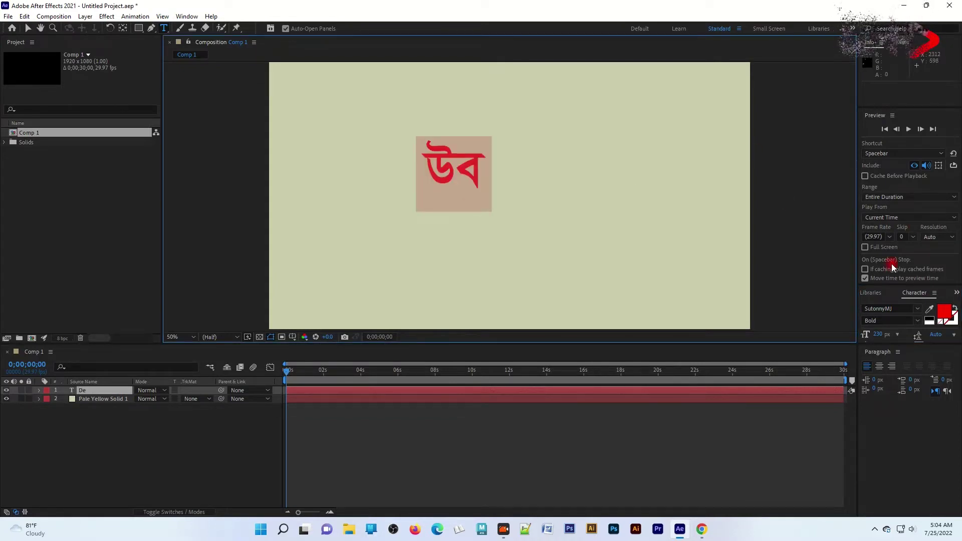
pyautogui.click(895, 308)
pyautogui.write('poppin')
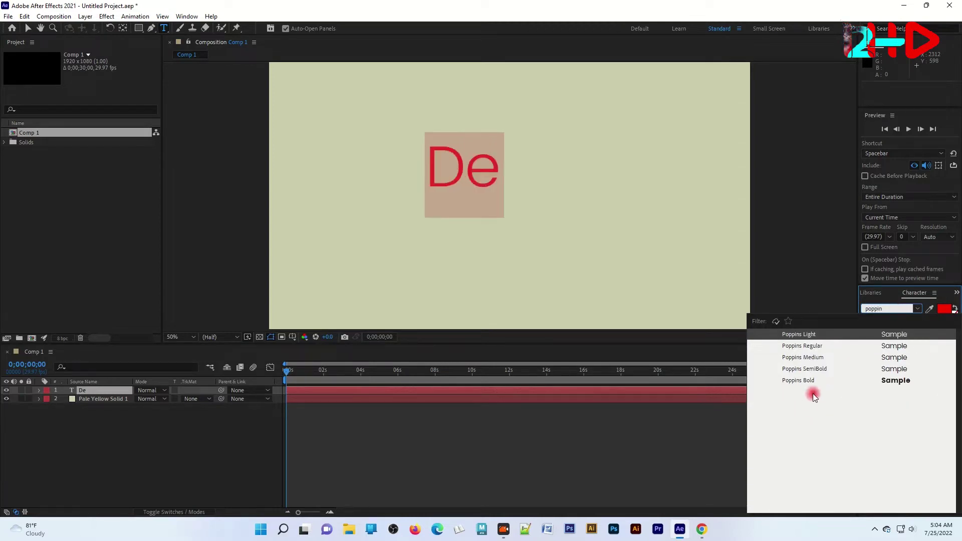
pyautogui.click(806, 369)
pyautogui.click(493, 175)
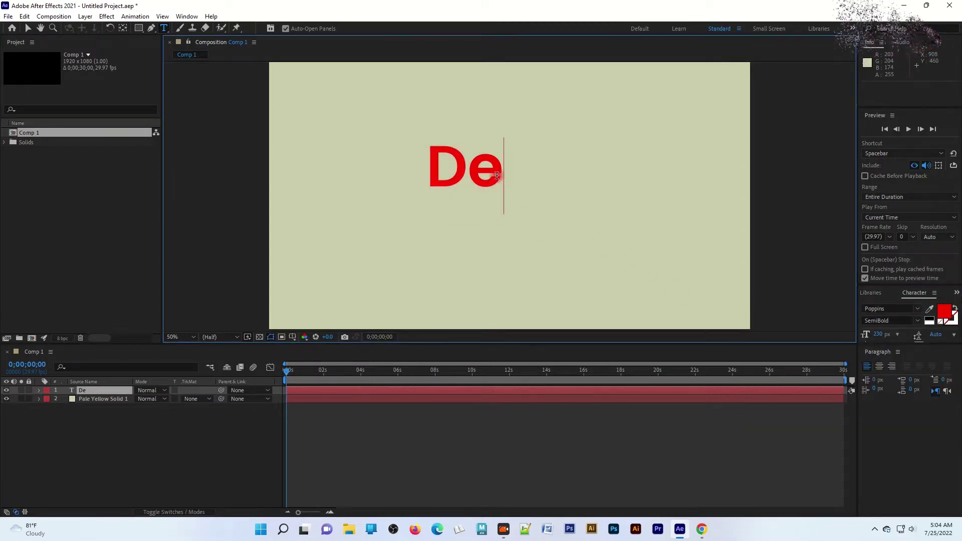
pyautogui.write('lowar')
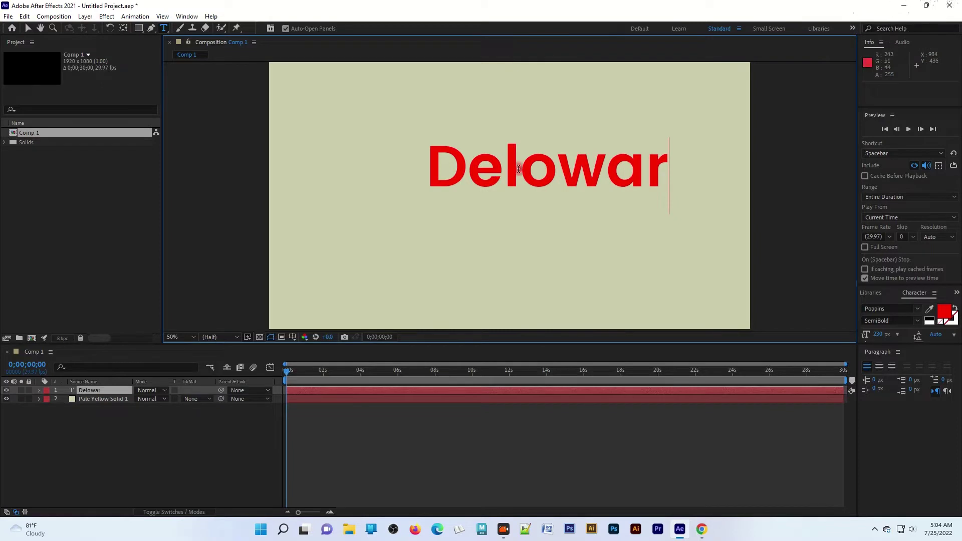
# Centre the text layer's anchor point within the name and centre the layer in the composition
pyautogui.click(29, 28)
pyautogui.hotkey('ctrl', 'Home')
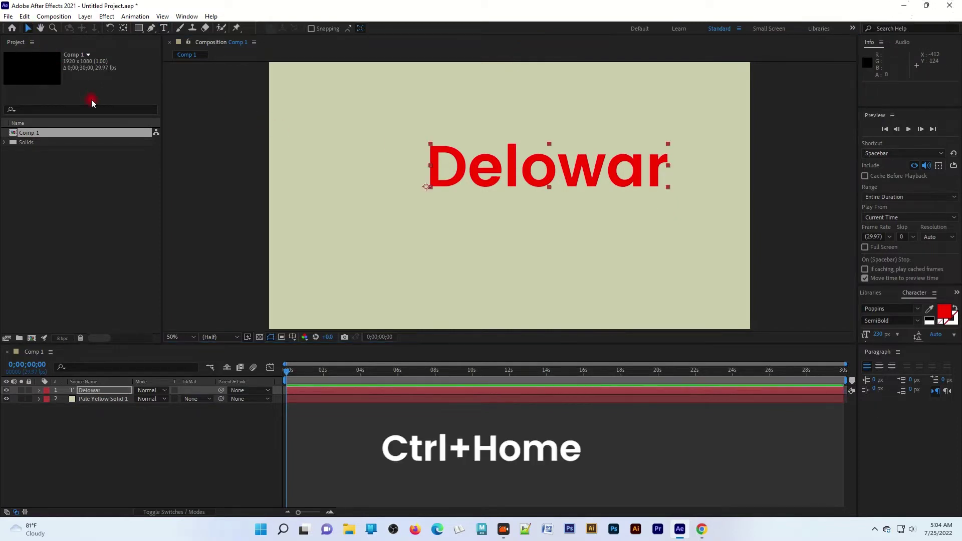
pyautogui.hotkey('ctrl', 'alt', 'Home')
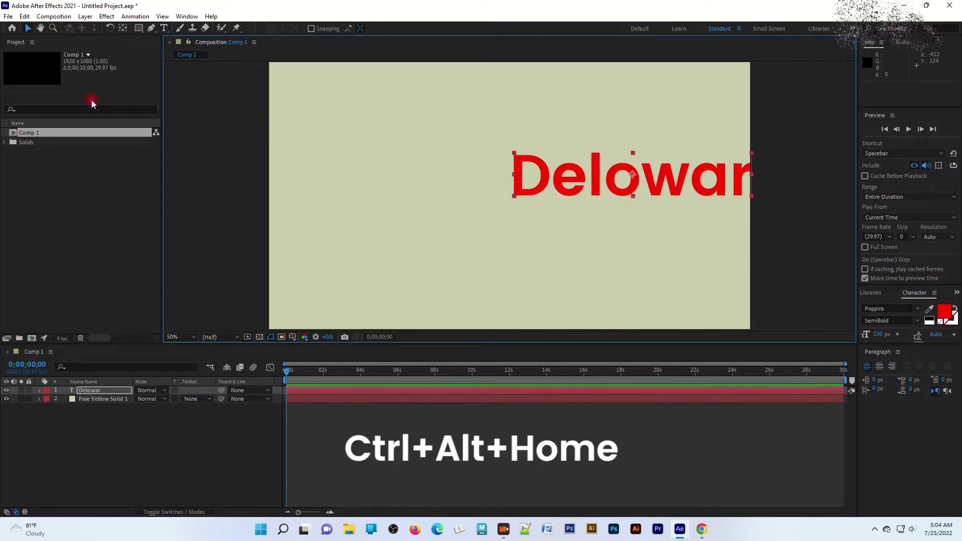
pyautogui.hotkey('ctrl', 'Home')
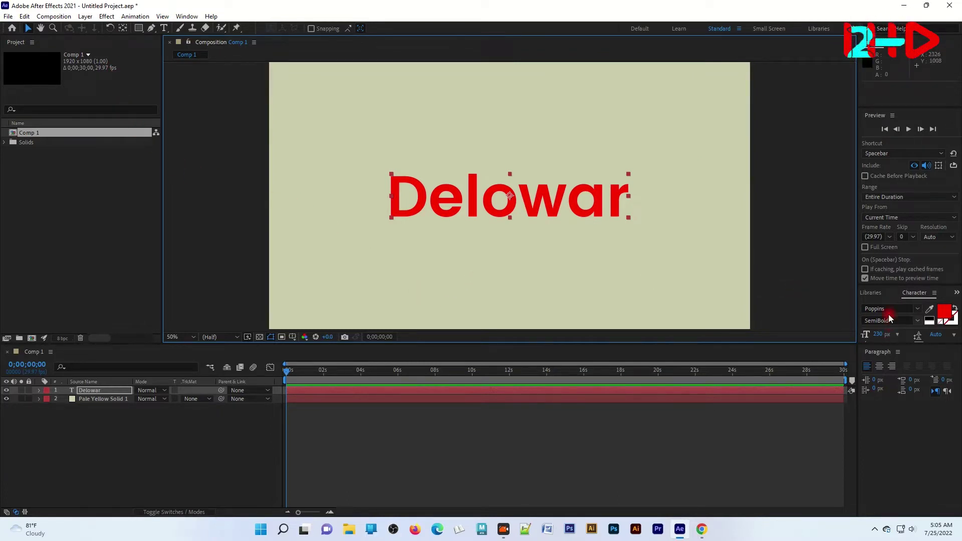
# Try to change the font to Brush Script Std with no layer selected
pyautogui.click(624, 458)
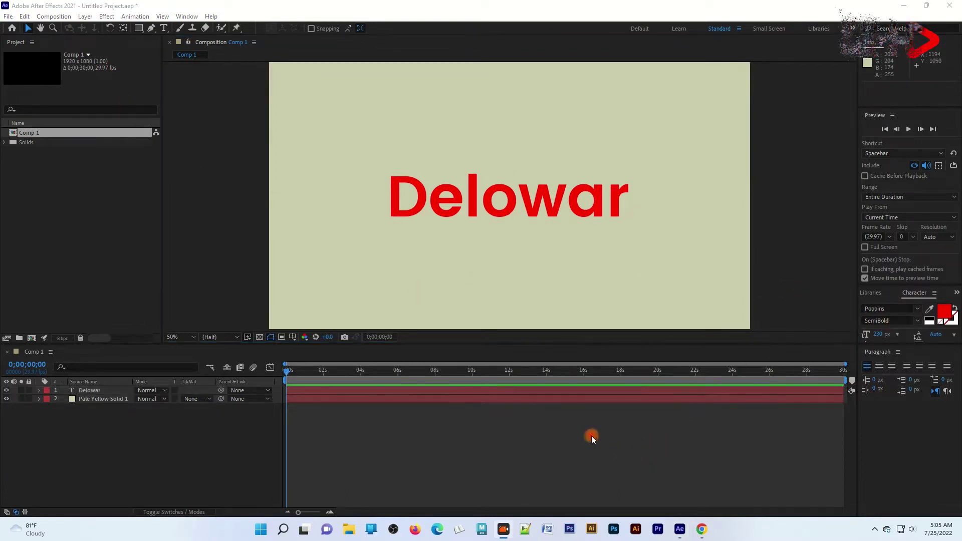
pyautogui.click(906, 309)
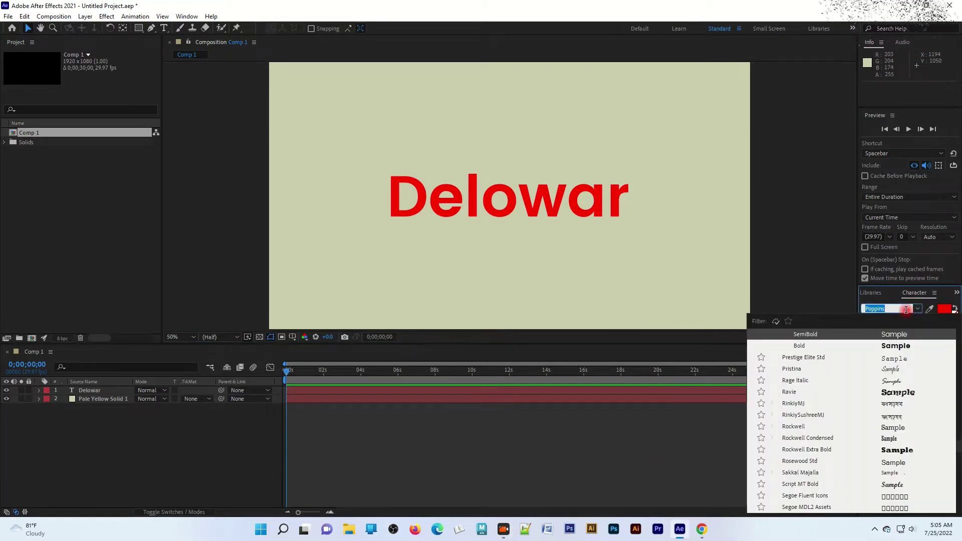
pyautogui.write('Brus')
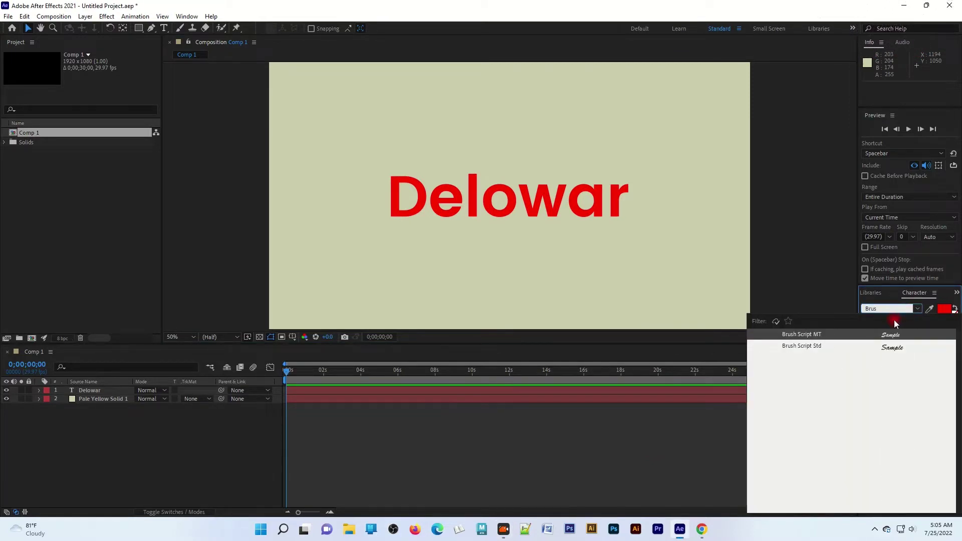
pyautogui.click(804, 348)
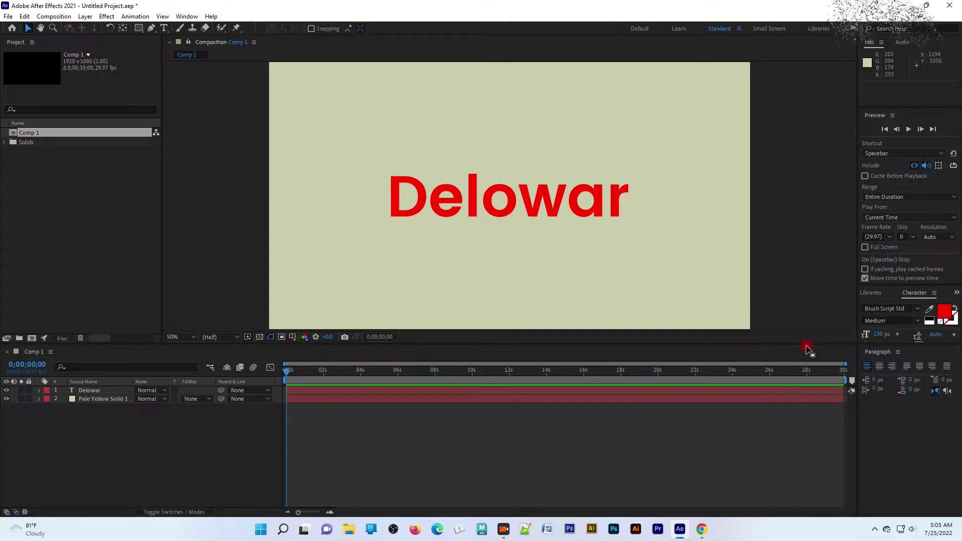
pyautogui.click(908, 308)
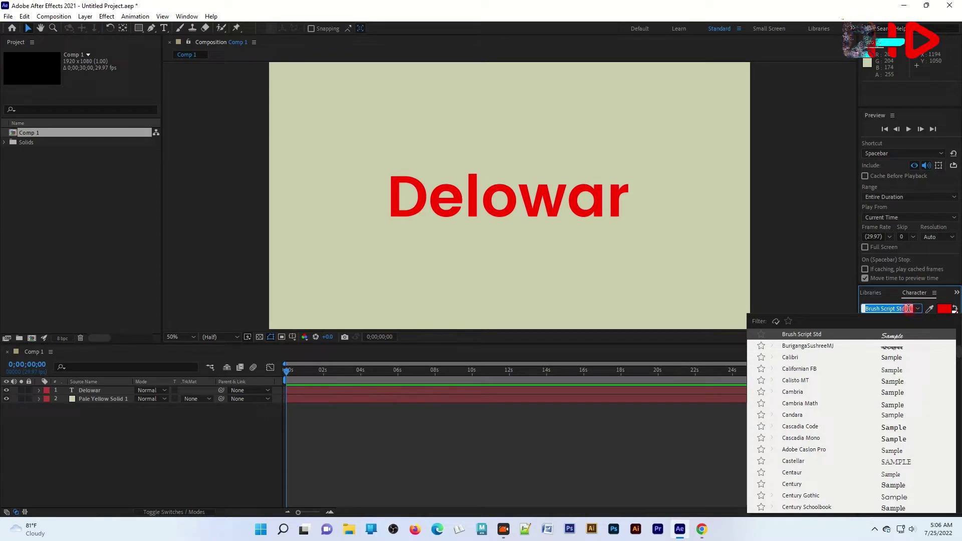
pyautogui.press('BackSpace')
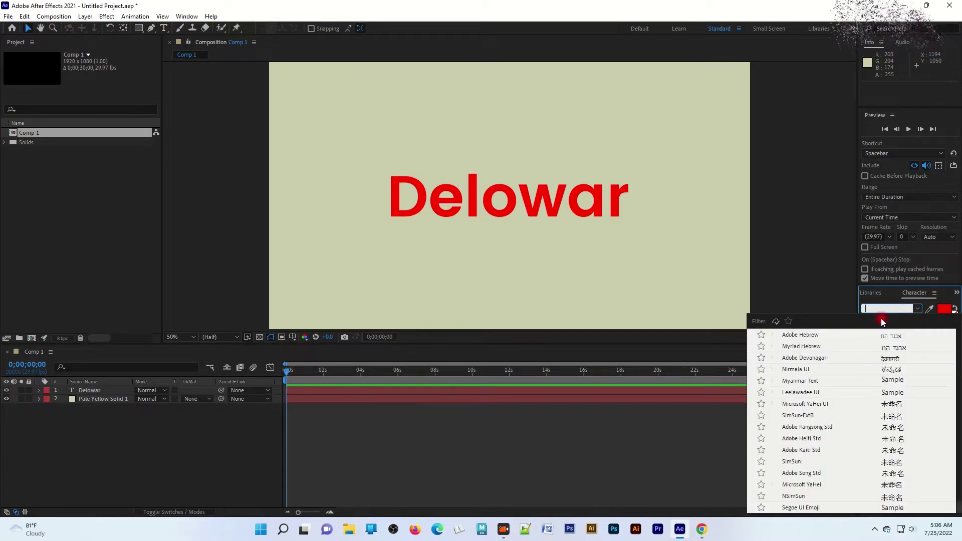
pyautogui.press('Escape')
# Change the font of the name text layer to Brush Script Std
pyautogui.click(441, 200)
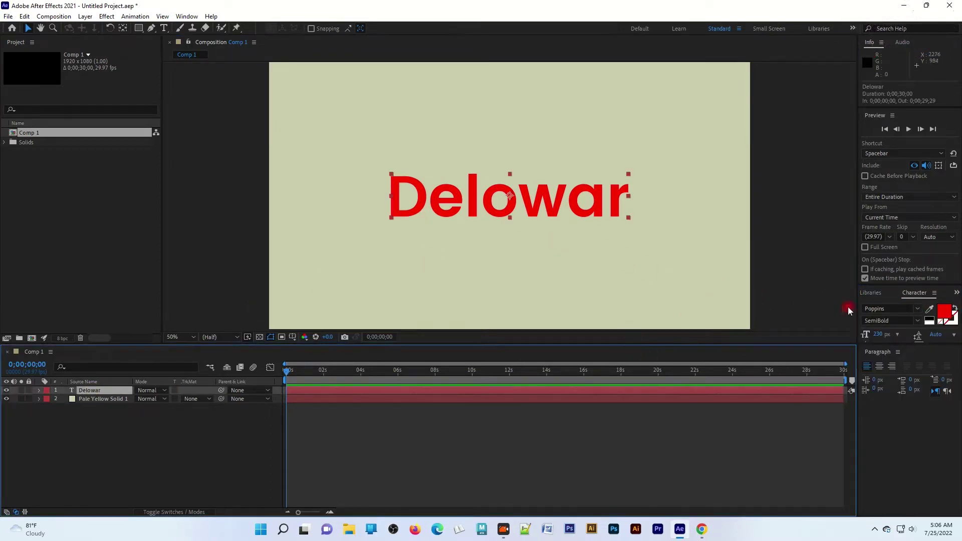
pyautogui.click(892, 309)
pyautogui.write('brush')
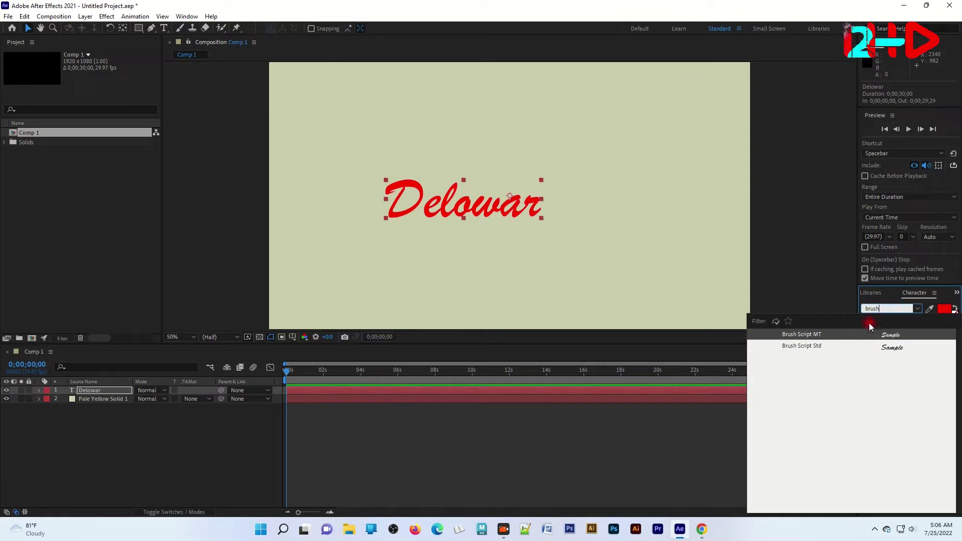
pyautogui.click(819, 347)
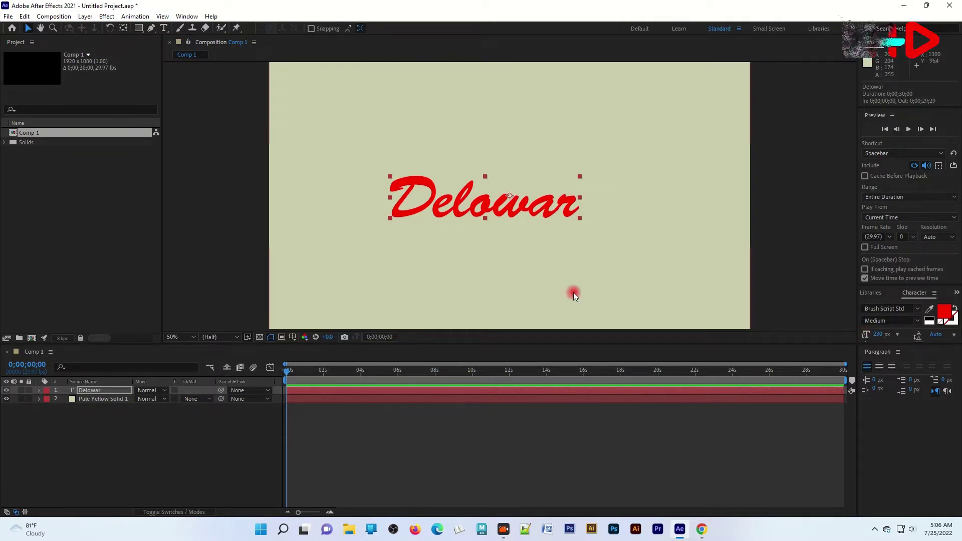
# With no layer selected, use the Pen tool to draw a two-point path across the opening stroke of the letter D
pyautogui.click(113, 441)
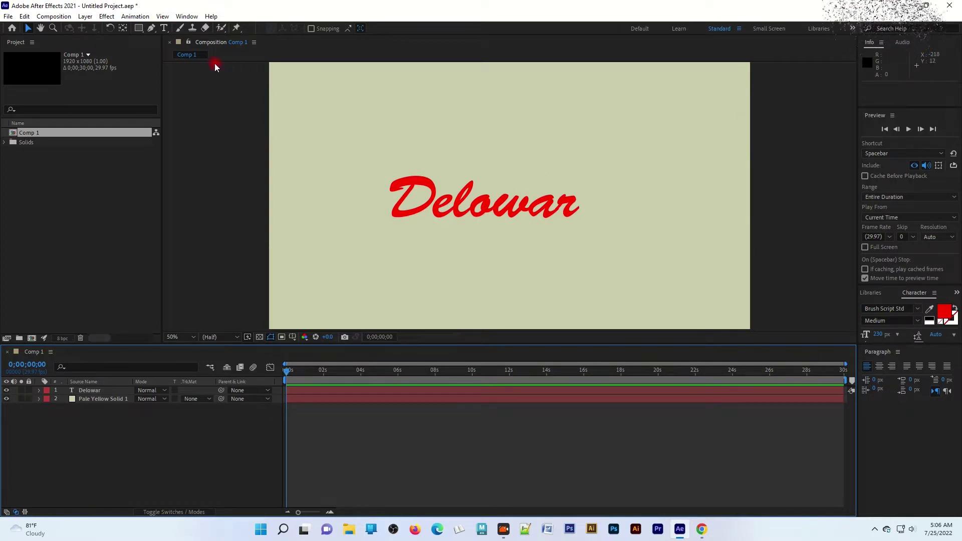
pyautogui.click(151, 29)
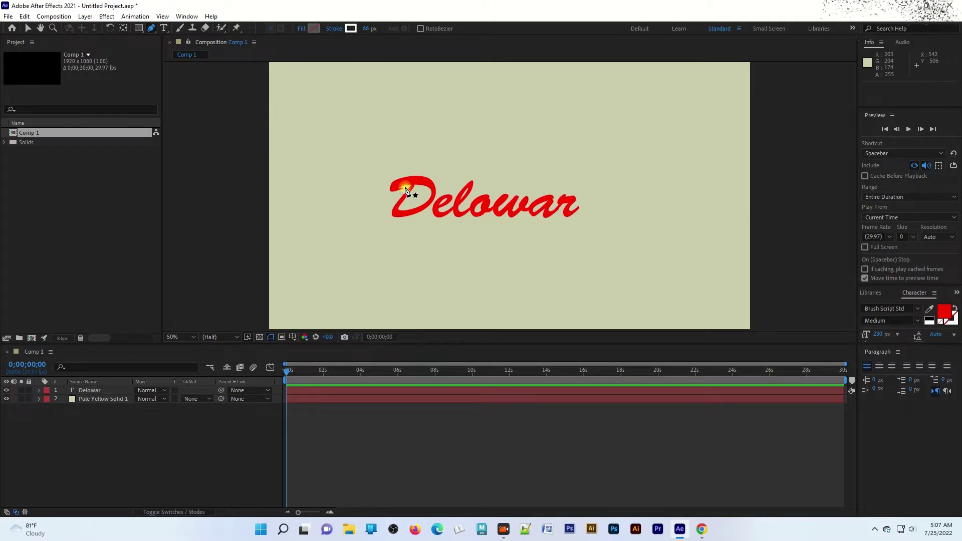
pyautogui.click(404, 188)
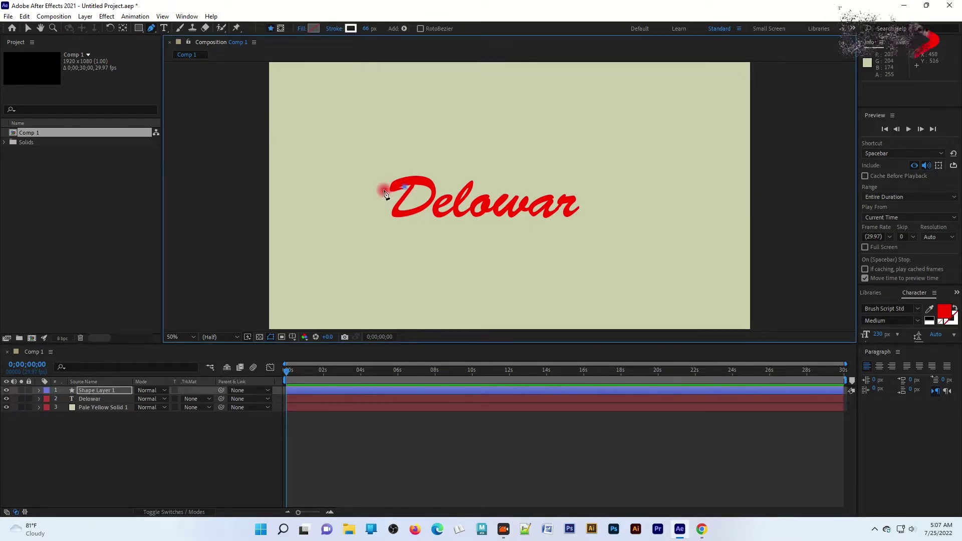
pyautogui.click(385, 190)
# Try to remove the path's stroke and continue drawing along the top of the letter D
pyautogui.click(334, 29)
pyautogui.click(430, 235)
pyautogui.click(460, 292)
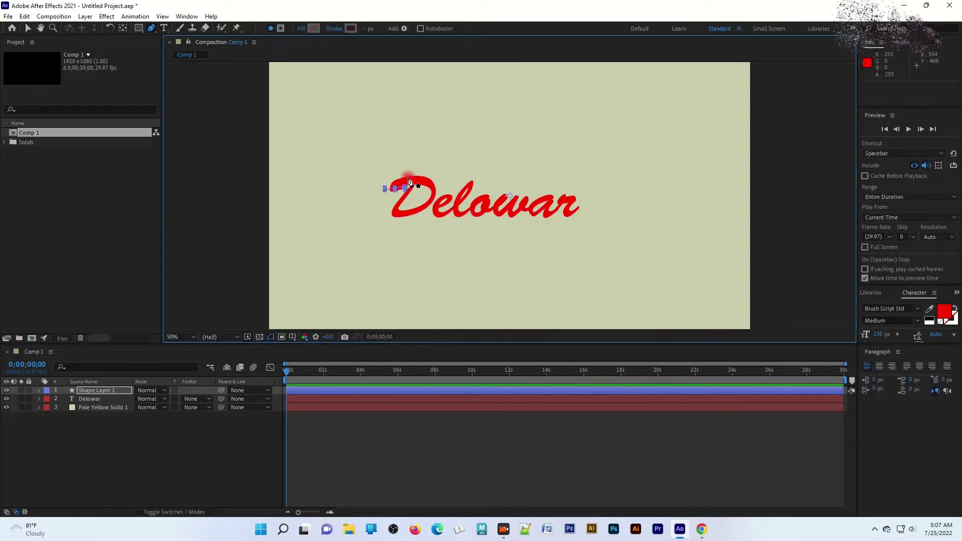
pyautogui.moveTo(408, 177); pyautogui.dragTo(420, 176)
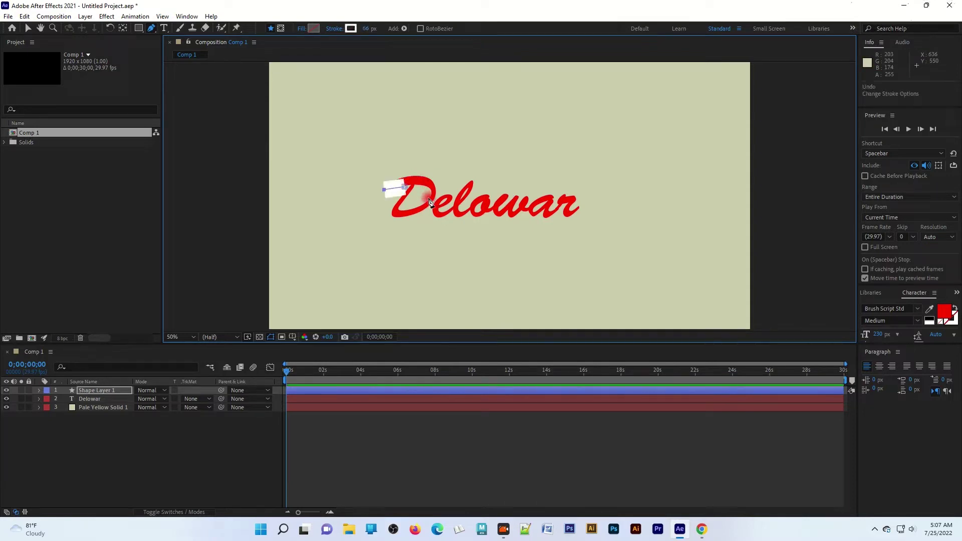
# Set the stroke of the new shape layer's path to None
pyautogui.click(331, 31)
pyautogui.click(430, 235)
pyautogui.click(451, 290)
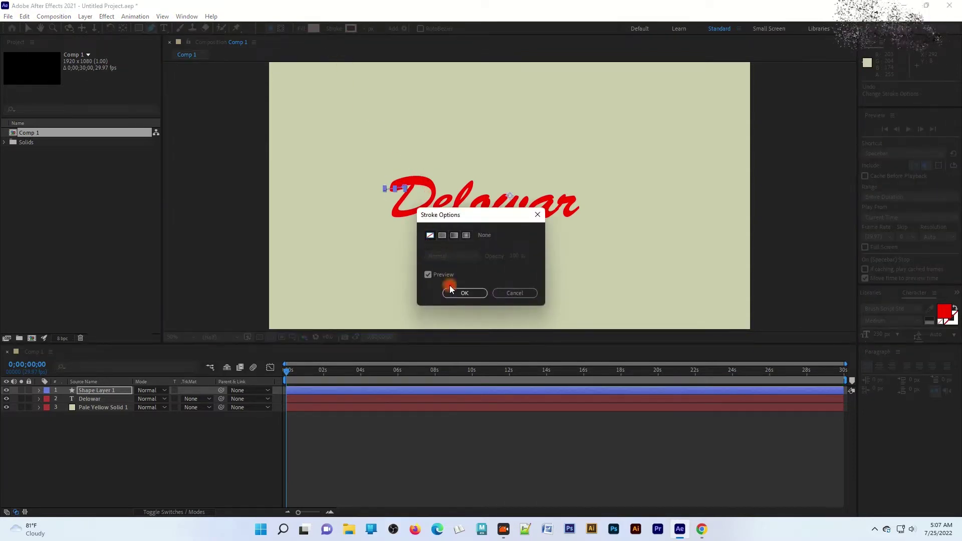
pyautogui.click(455, 293)
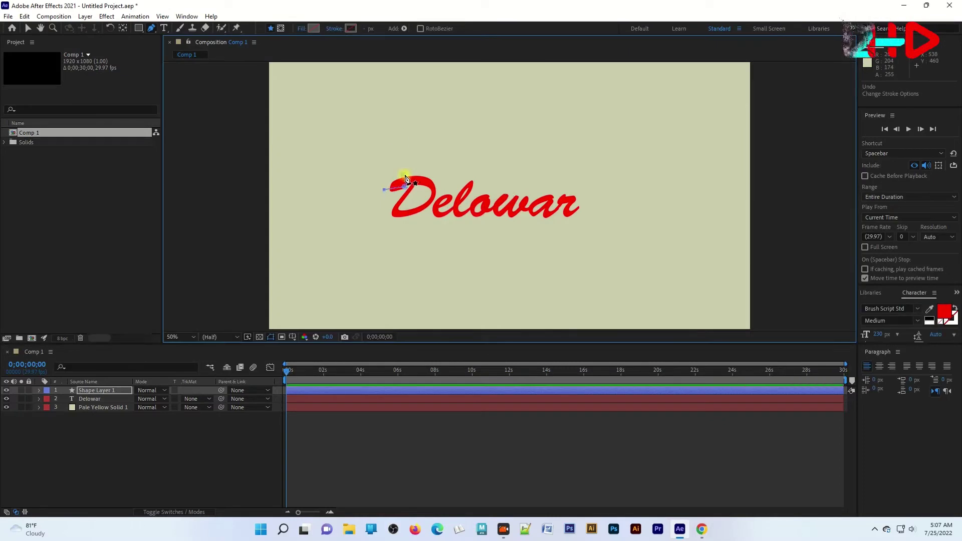
# Continue the Pen path along the top, outer curve and slanted stem of the letter D
pyautogui.click(384, 189)
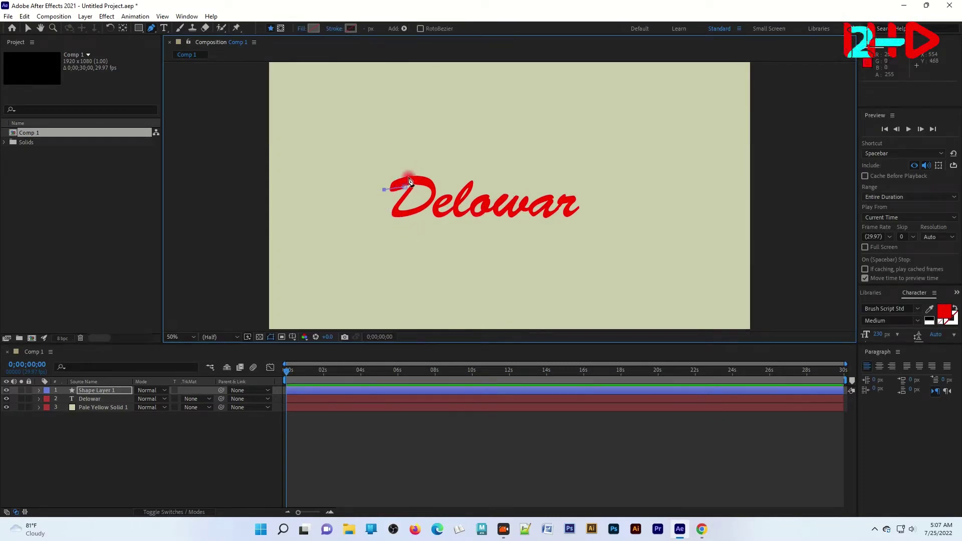
pyautogui.moveTo(406, 176); pyautogui.dragTo(418, 174)
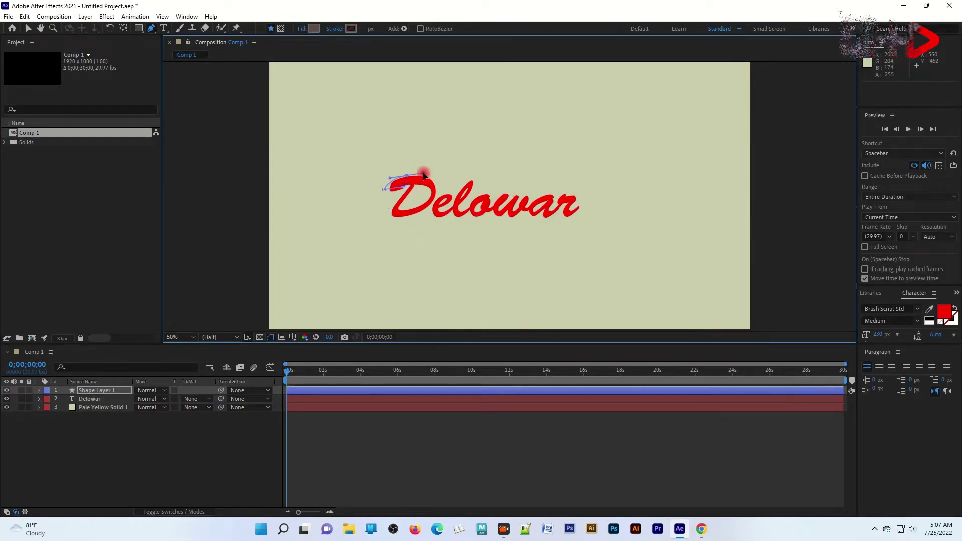
pyautogui.click(420, 210)
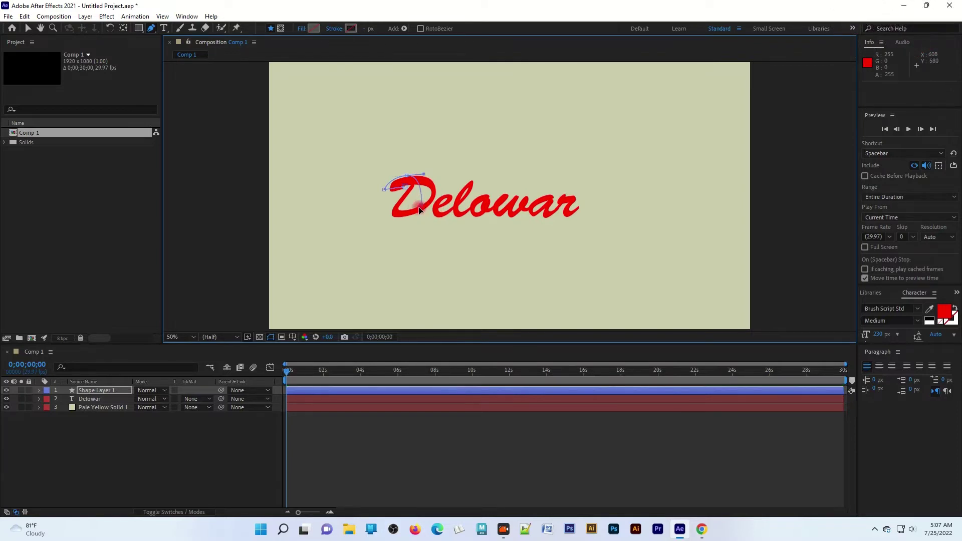
pyautogui.click(391, 228)
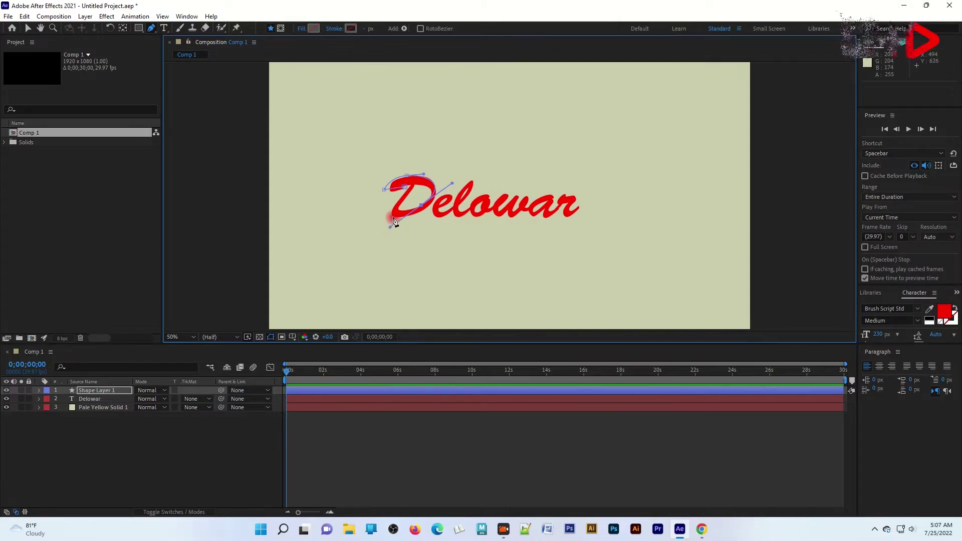
pyautogui.moveTo(391, 221); pyautogui.dragTo(390, 216)
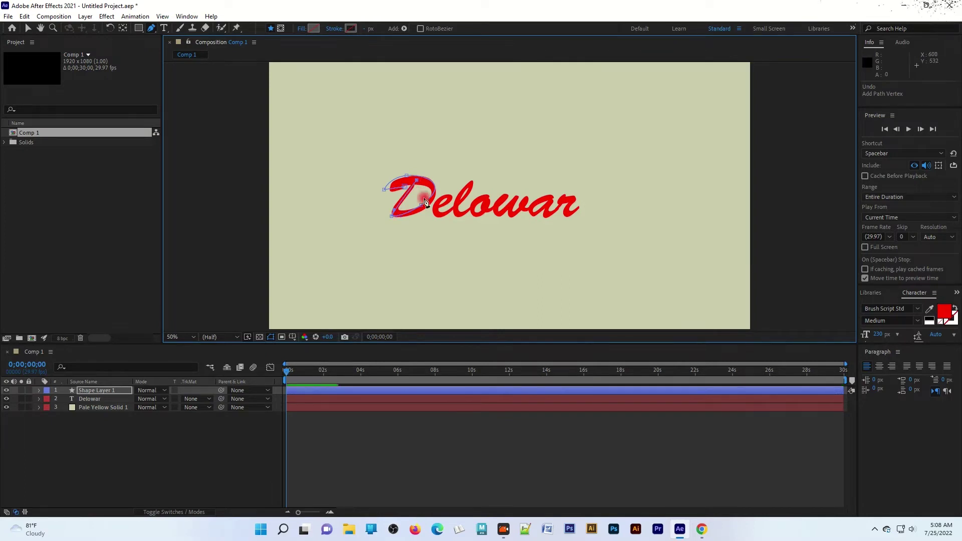
pyautogui.click(422, 174)
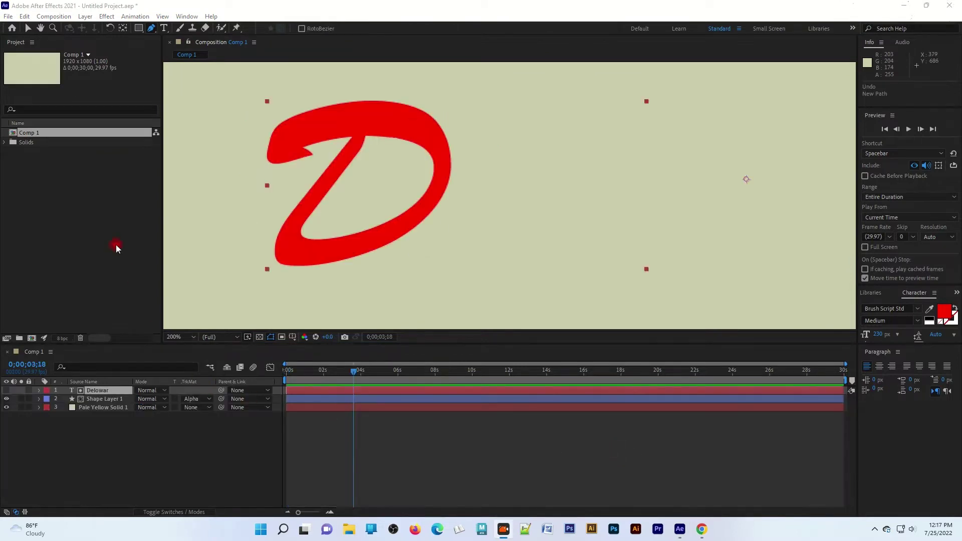
# Create another HDTV 1080 29.97 composition lasting 30 seconds and add a pale yellow solid to it
pyautogui.scroll(-3, 461, 215)
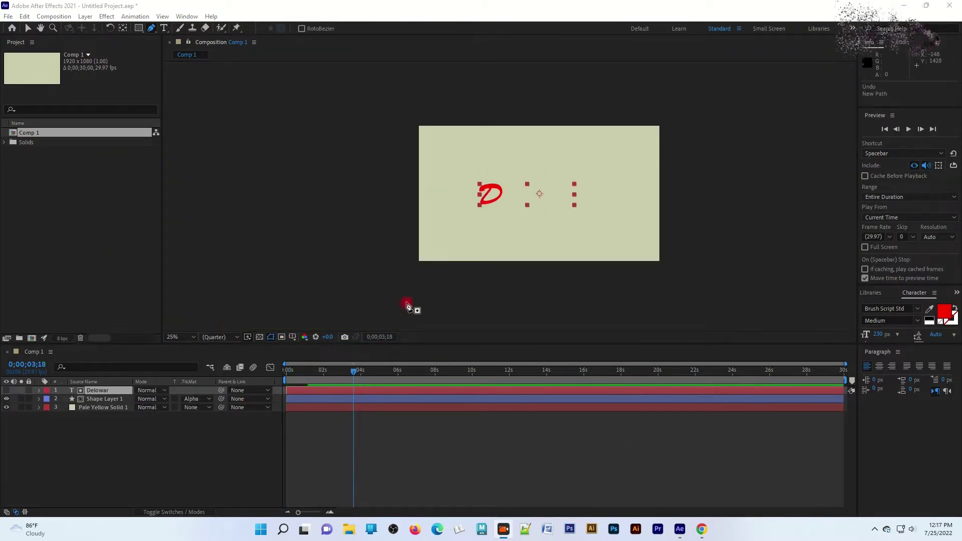
pyautogui.click(32, 338)
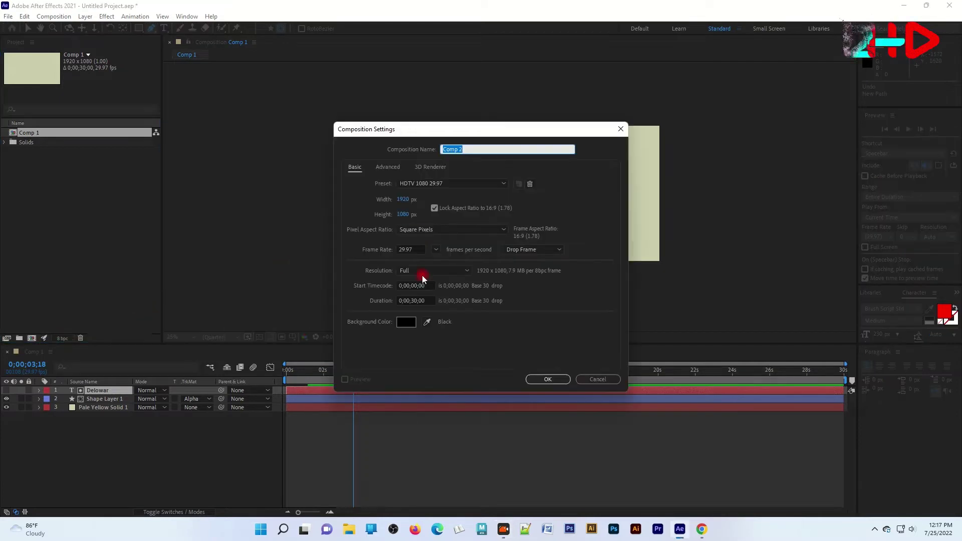
pyautogui.click(534, 379)
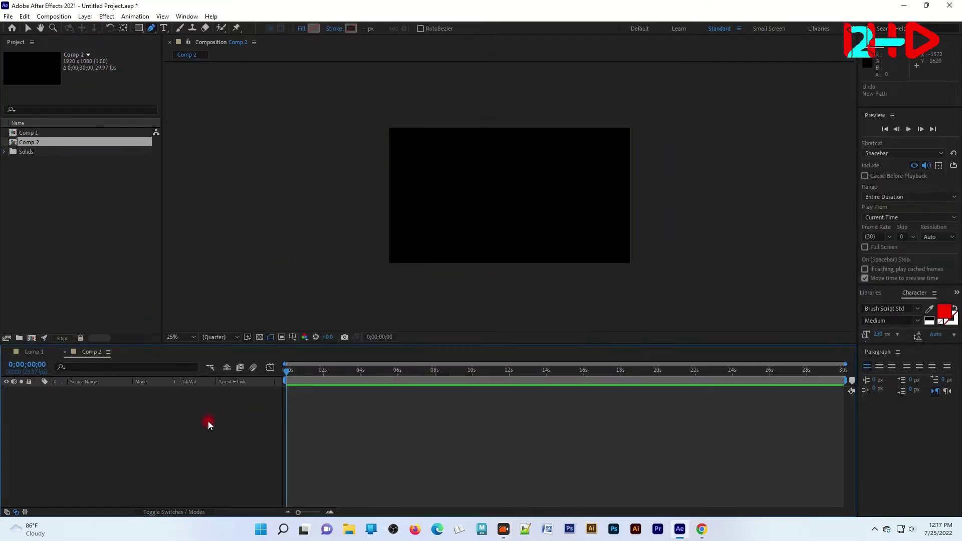
pyautogui.rightClick(149, 407)
pyautogui.moveTo(236, 295)
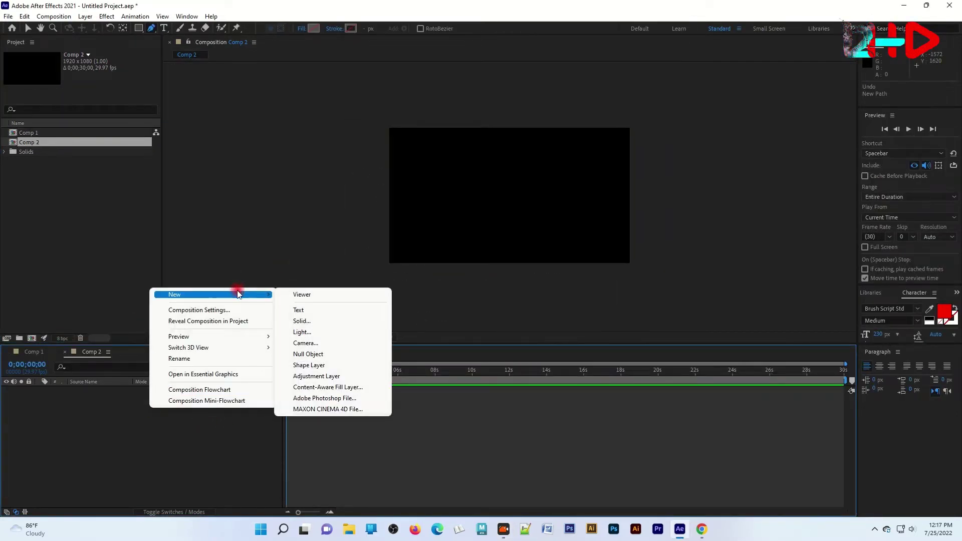
pyautogui.click(313, 324)
pyautogui.click(515, 350)
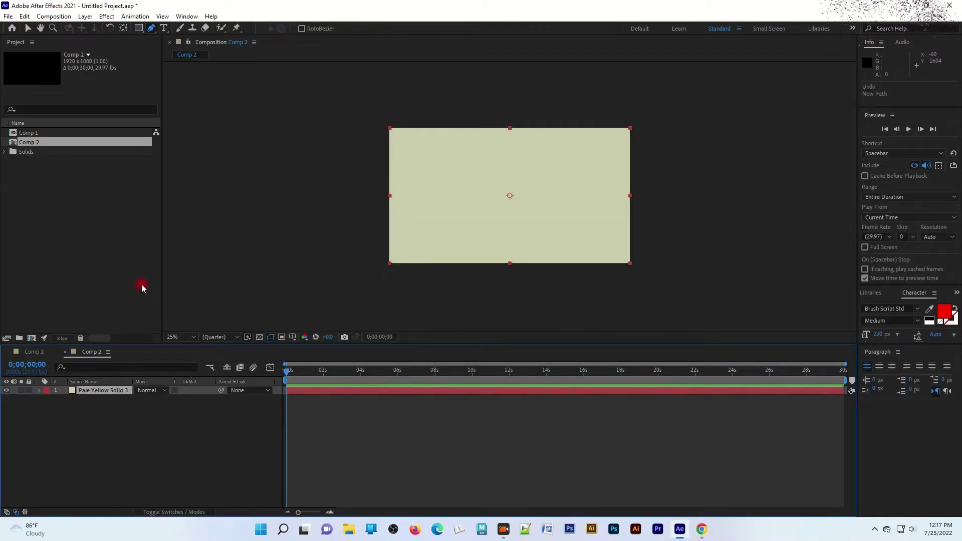
# Copy the name text layer from Comp 1
pyautogui.click(34, 351)
pyautogui.click(115, 391)
pyautogui.rightClick(114, 394)
pyautogui.moveTo(141, 214)
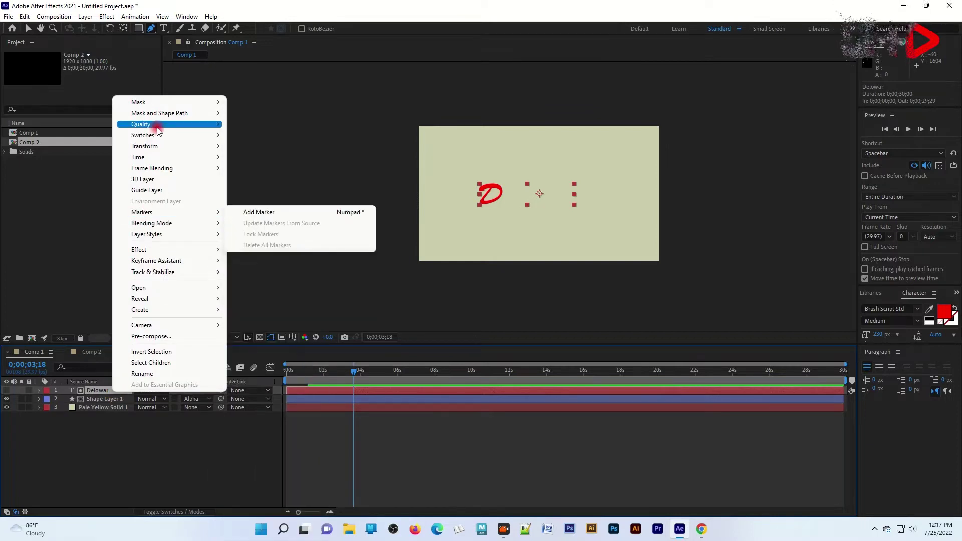
pyautogui.click(114, 432)
pyautogui.click(98, 390)
pyautogui.click(24, 17)
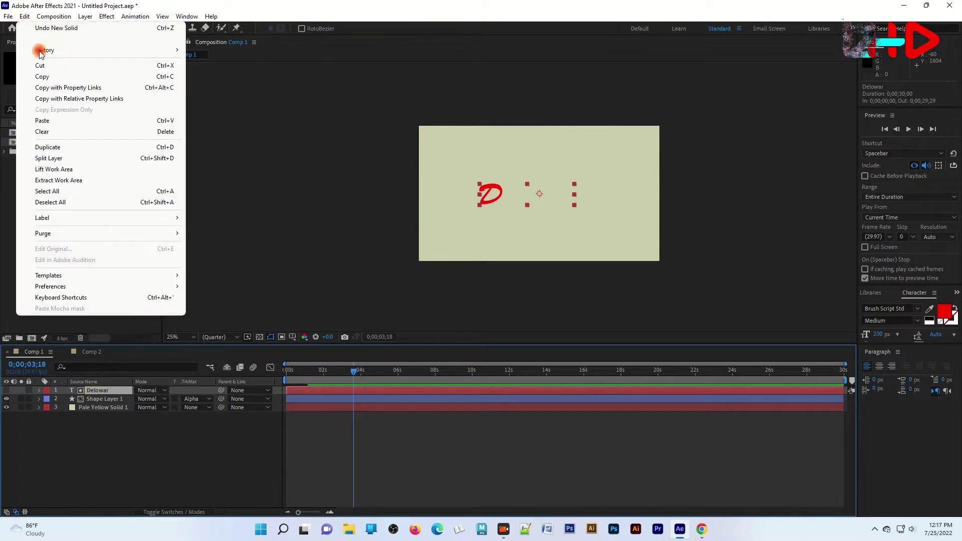
pyautogui.click(56, 77)
# Paste the copied text layer into Comp 2 above the pale yellow solid and turn on its visibility
pyautogui.click(94, 352)
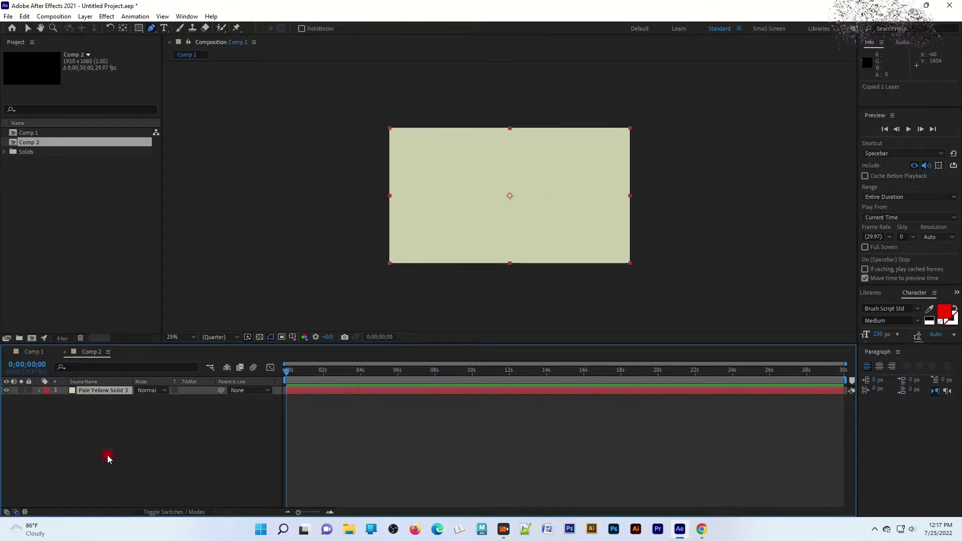
pyautogui.rightClick(108, 454)
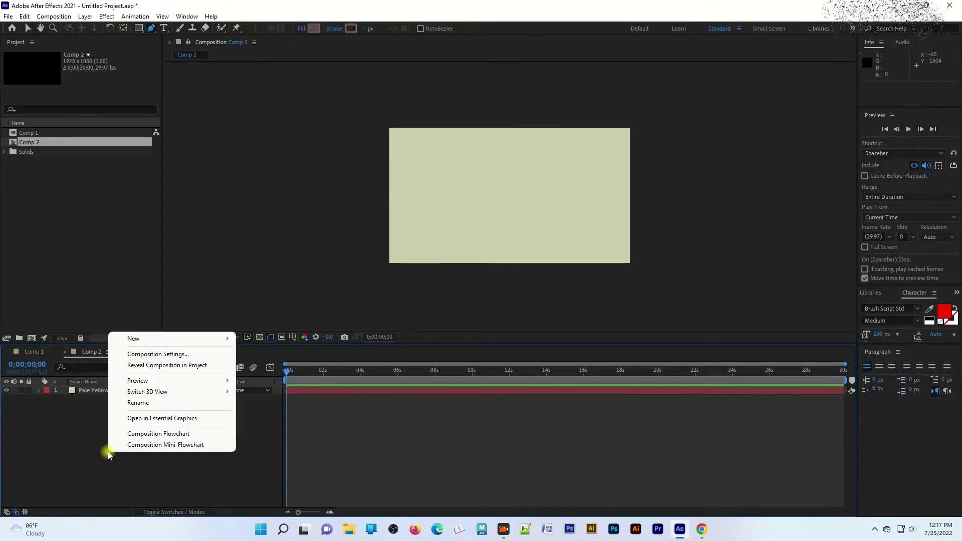
pyautogui.click(24, 19)
pyautogui.click(35, 119)
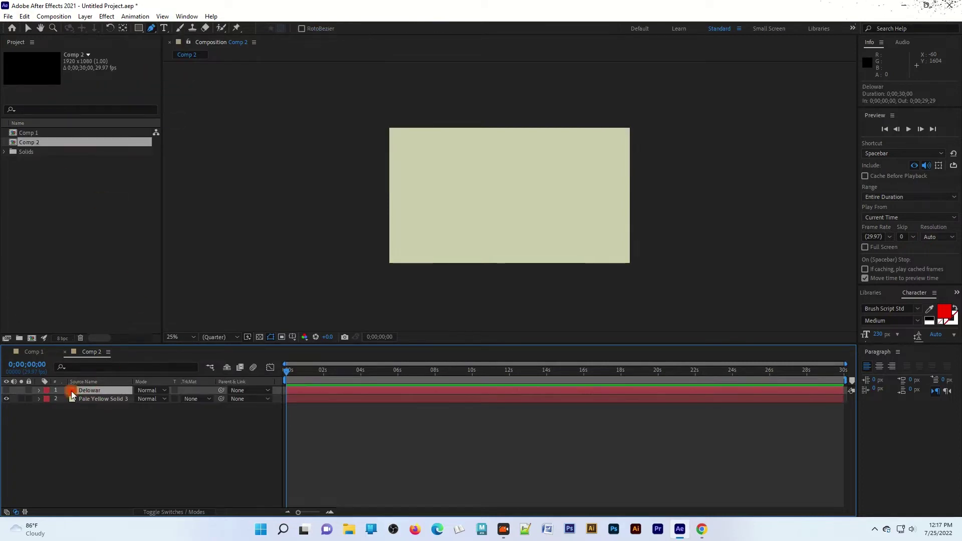
pyautogui.click(6, 390)
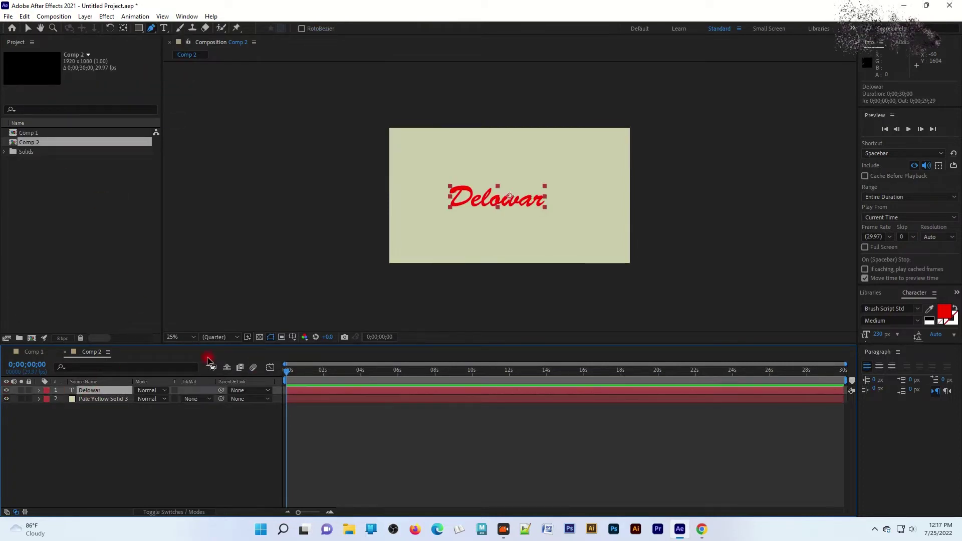
pyautogui.scroll(6, 489, 266)
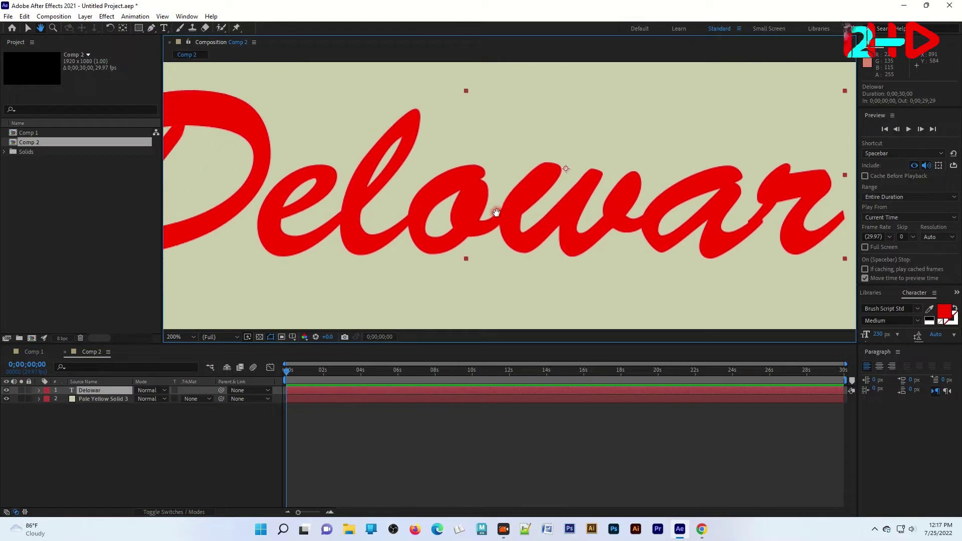
pyautogui.moveTo(495, 212); pyautogui.dragTo(485, 200)
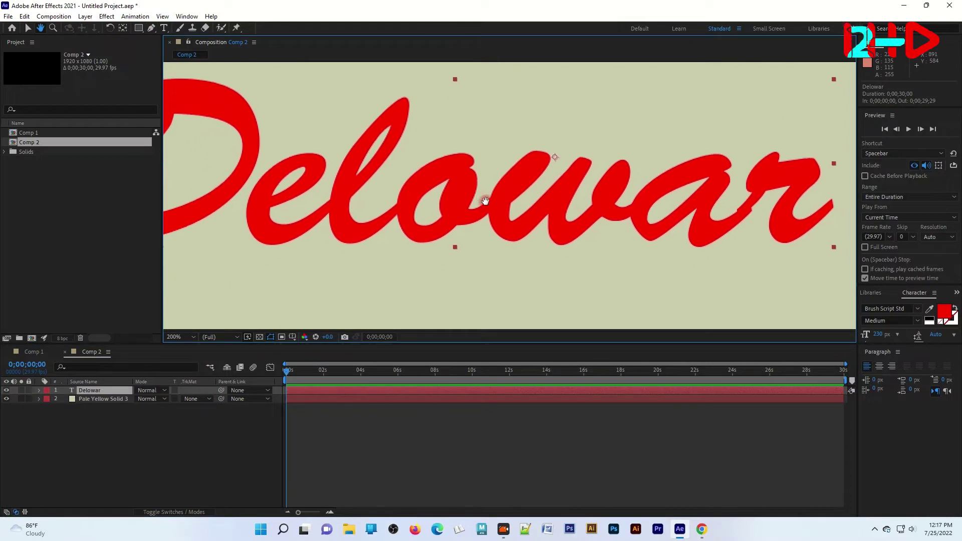
pyautogui.click(270, 201)
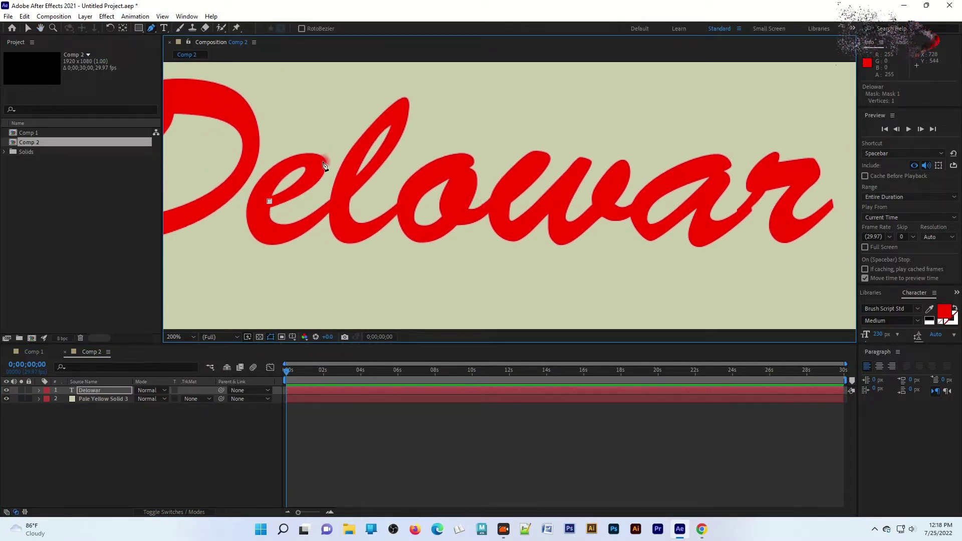
pyautogui.moveTo(322, 160); pyautogui.dragTo(335, 129)
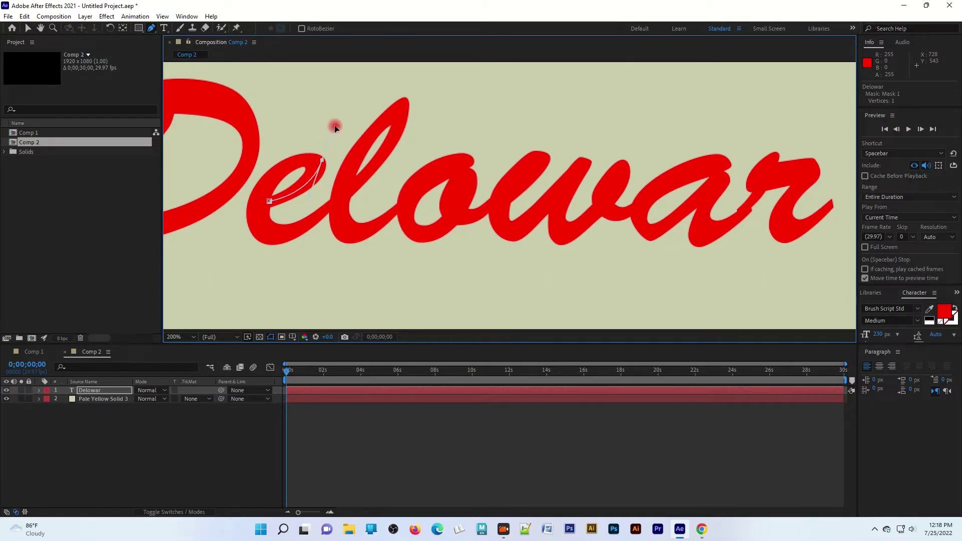
pyautogui.moveTo(335, 131); pyautogui.dragTo(334, 133)
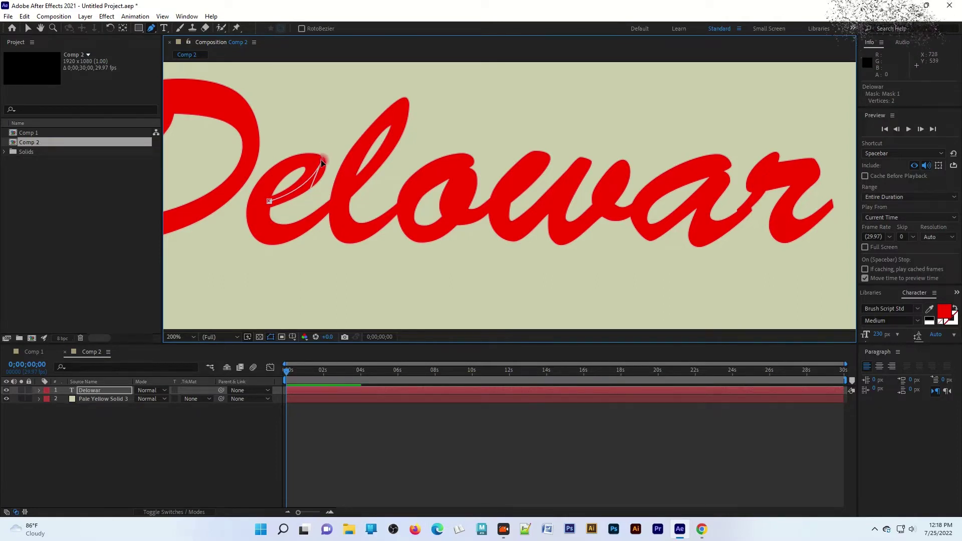
pyautogui.hotkey('ctrl', 'z')
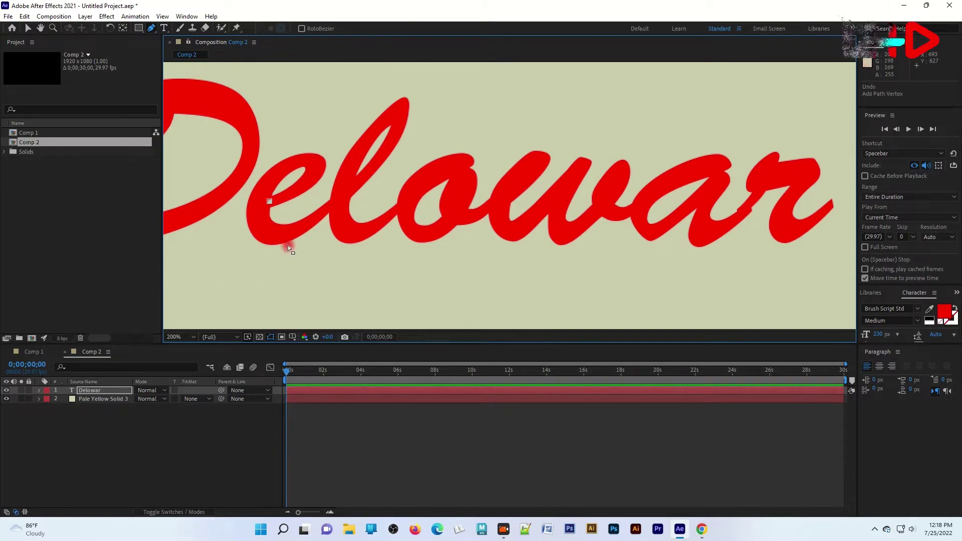
# With no layer selected, trace the first letter e with a curved Pen tool path from its inner stroke to its exit stroke
pyautogui.press('v')
pyautogui.click(130, 445)
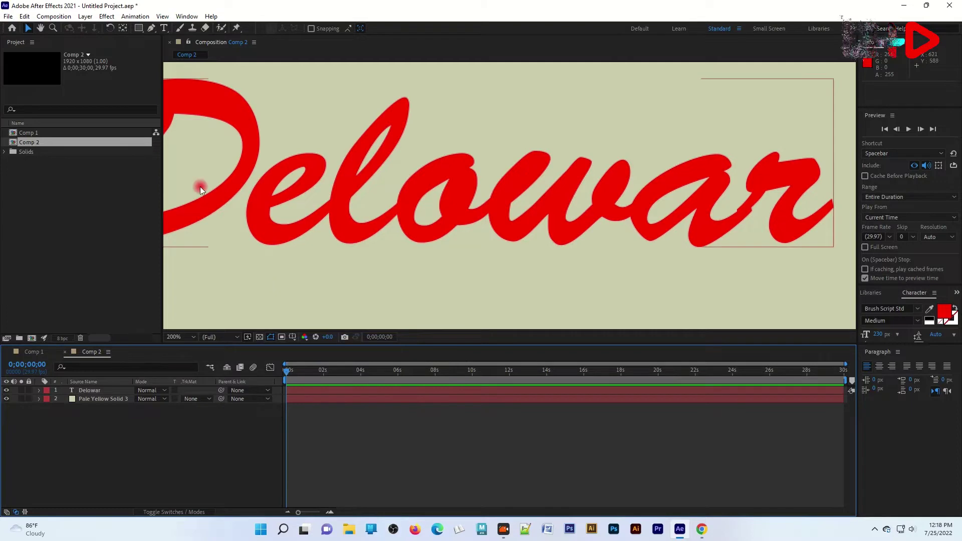
pyautogui.click(151, 28)
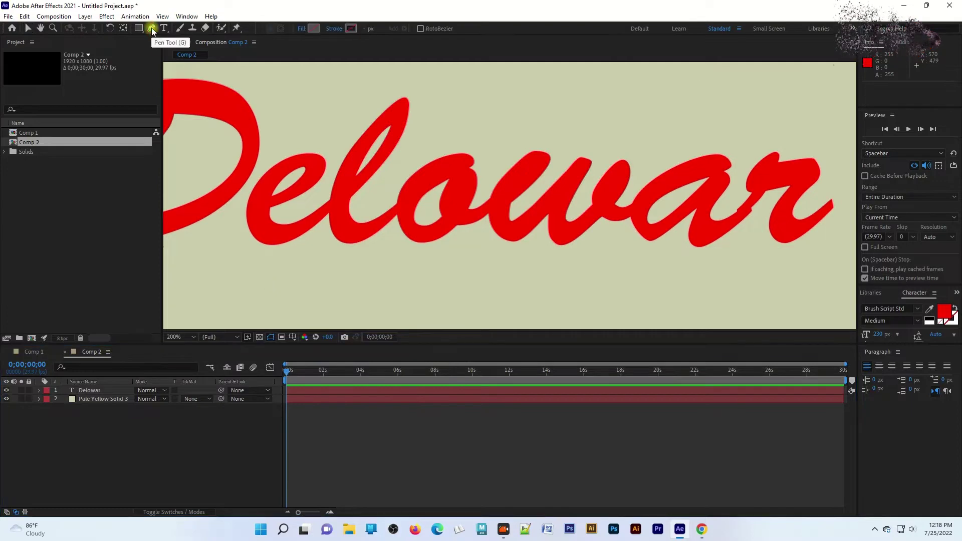
pyautogui.click(273, 203)
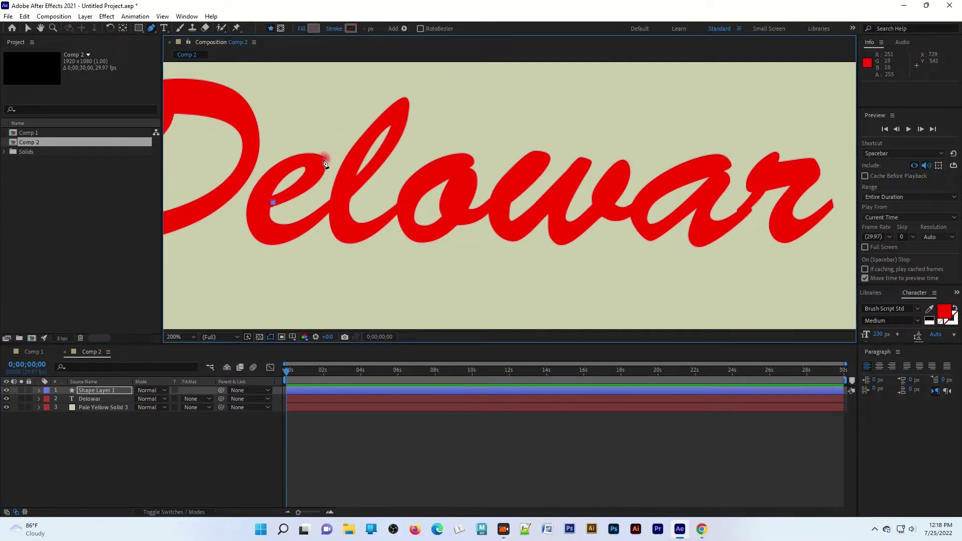
pyautogui.moveTo(322, 162); pyautogui.dragTo(327, 135)
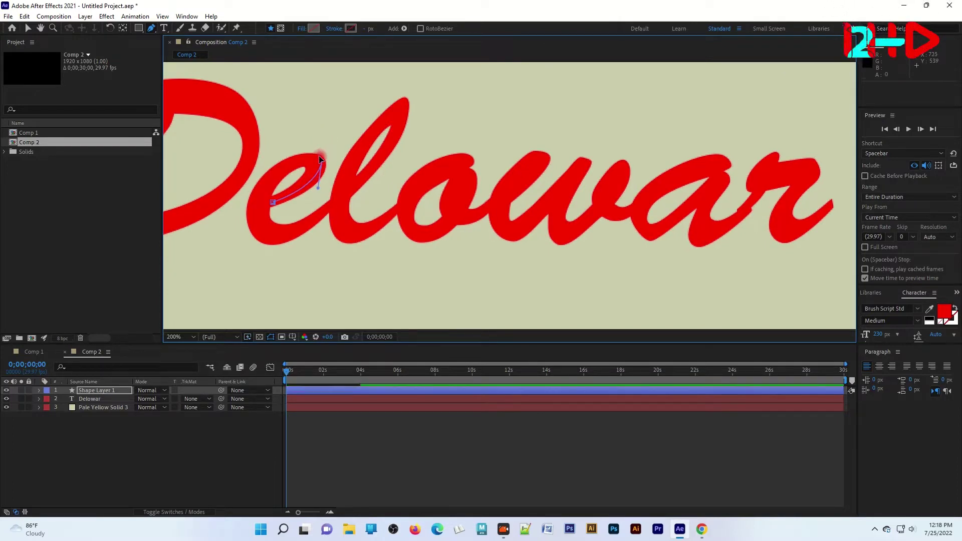
pyautogui.moveTo(257, 188)
pyautogui.mouseDown()
pyautogui.moveTo(223, 228)
pyautogui.moveTo(240, 208)
pyautogui.mouseUp()
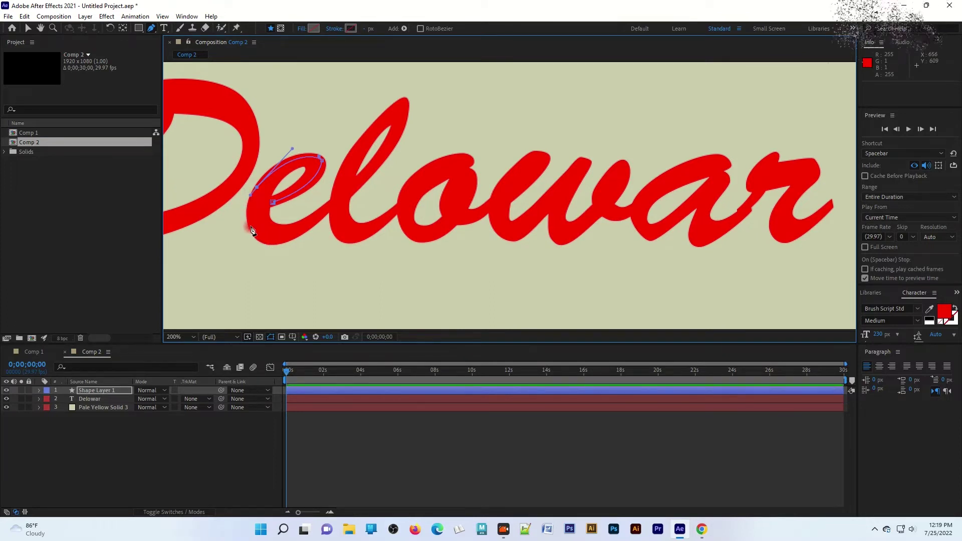
pyautogui.click(251, 225)
pyautogui.moveTo(251, 226); pyautogui.dragTo(327, 210)
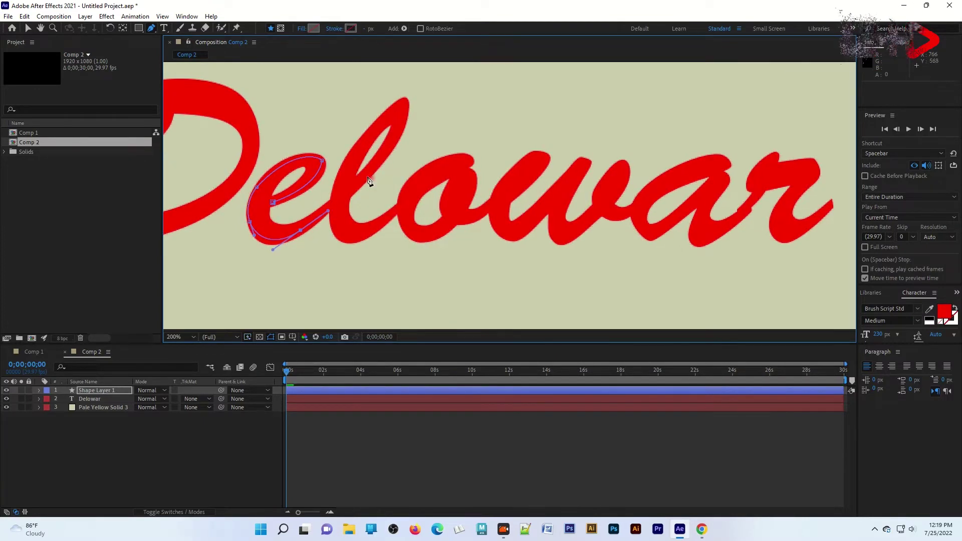
# Continue the Pen path up and around the loop of the letter l and out along its lower curve
pyautogui.moveTo(404, 105)
pyautogui.mouseDown()
pyautogui.moveTo(404, 67)
pyautogui.moveTo(401, 95)
pyautogui.mouseUp()
pyautogui.scroll(2, 403, 75)
pyautogui.moveTo(394, 143); pyautogui.dragTo(397, 138)
pyautogui.moveTo(338, 214)
pyautogui.mouseDown()
pyautogui.moveTo(332, 245)
pyautogui.moveTo(383, 251)
pyautogui.moveTo(429, 212)
pyautogui.mouseUp()
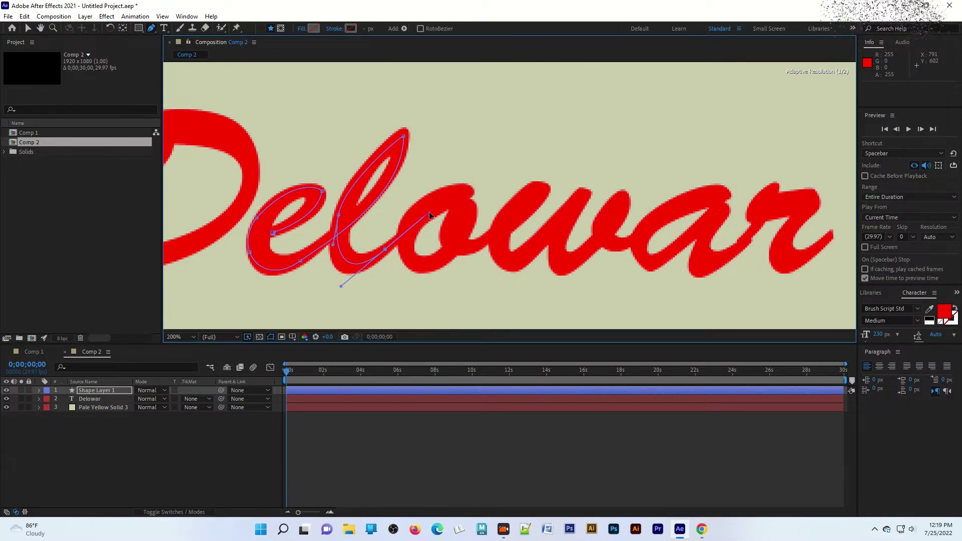
# Continue the Pen path over the top of the letter o, around its base and up its far side
pyautogui.moveTo(466, 193); pyautogui.dragTo(489, 189)
pyautogui.click(464, 190)
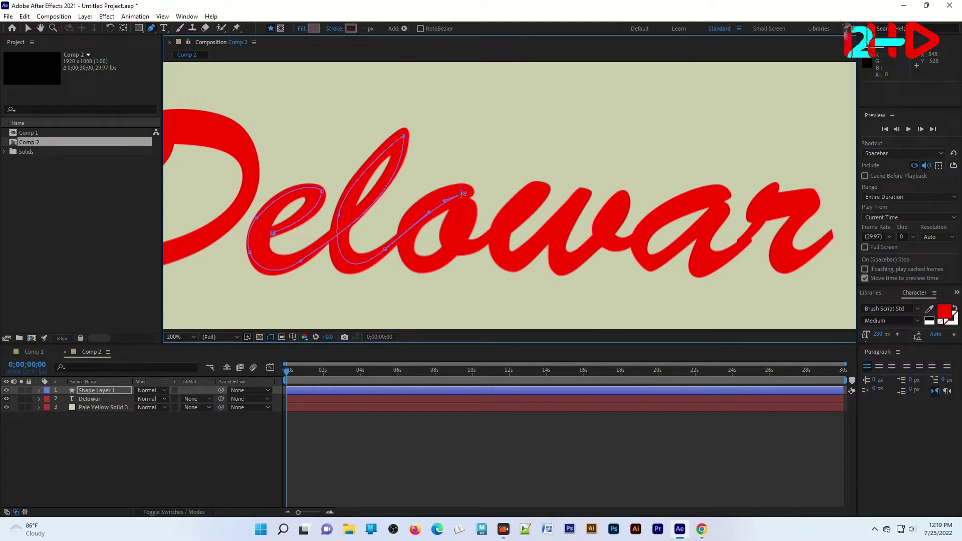
pyautogui.moveTo(416, 221); pyautogui.dragTo(394, 236)
pyautogui.click(392, 236)
pyautogui.click(411, 261)
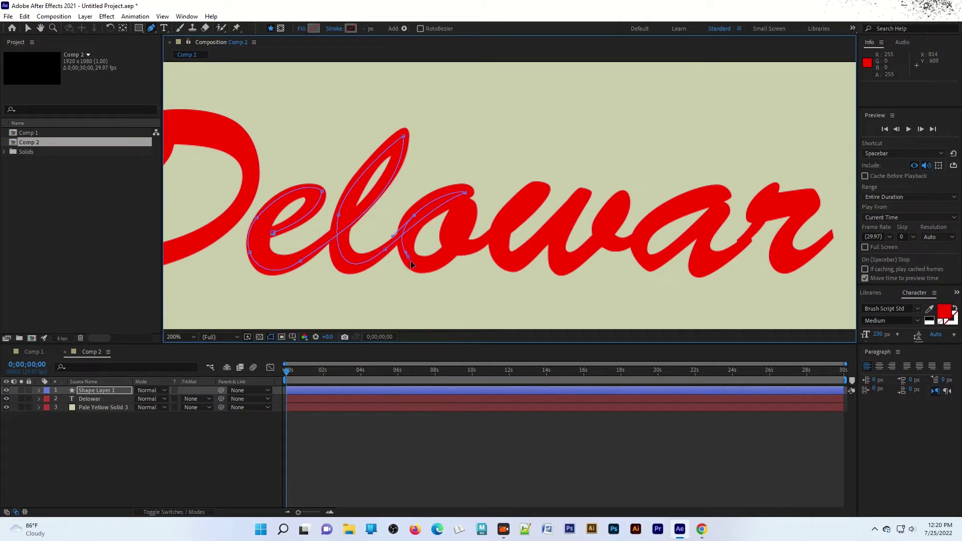
pyautogui.moveTo(471, 204); pyautogui.dragTo(477, 188)
pyautogui.hotkey('ctrl', 'z')
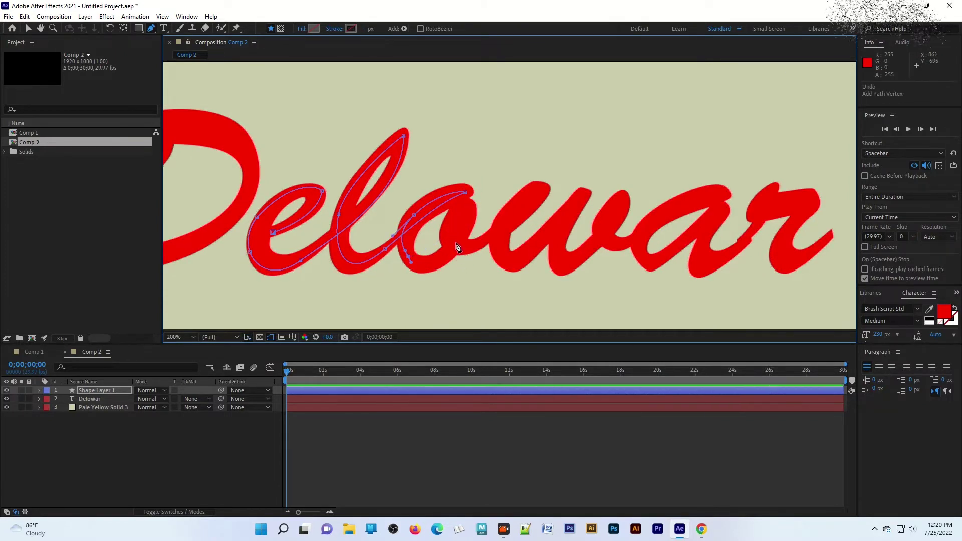
pyautogui.moveTo(445, 255); pyautogui.dragTo(454, 249)
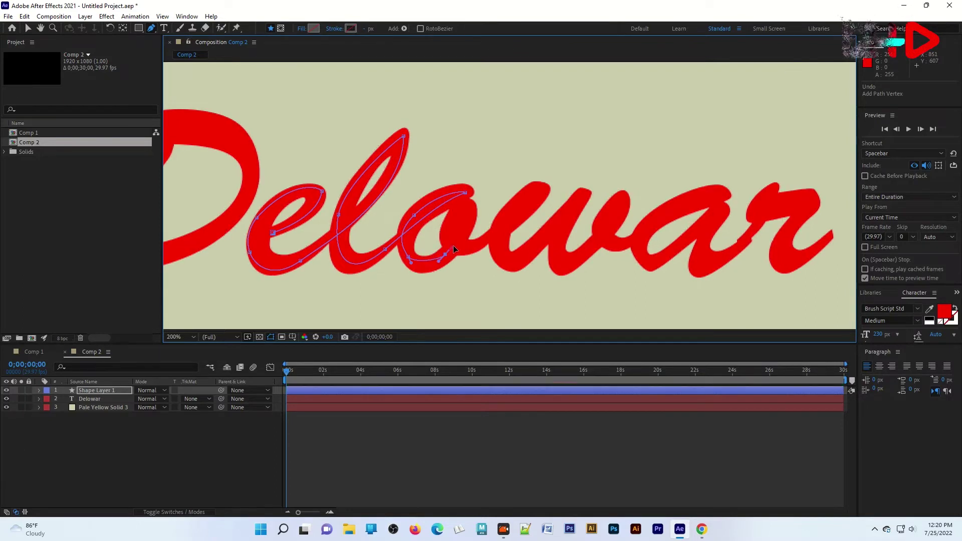
pyautogui.moveTo(471, 211); pyautogui.dragTo(472, 201)
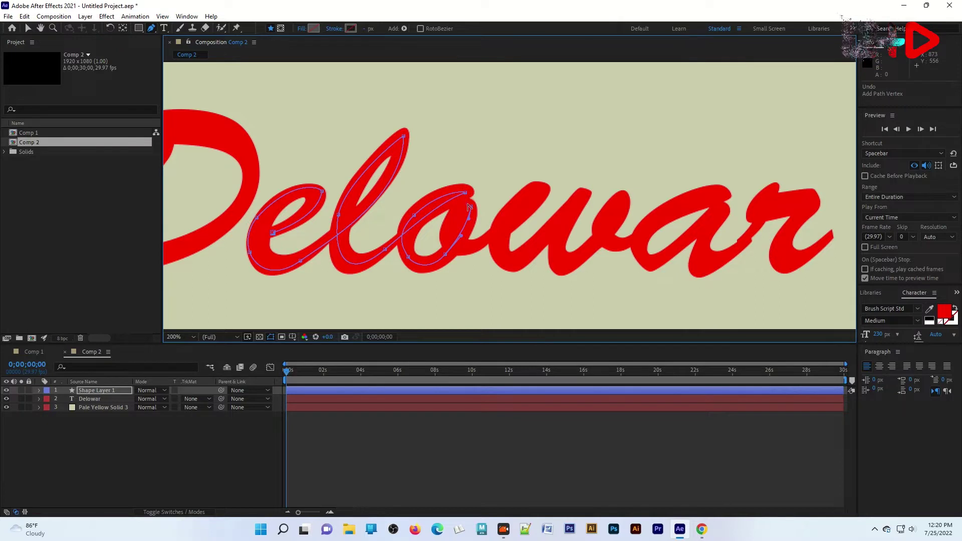
# Continue the Pen path out of the letter o and along the connecting stroke up to the first peak of the w
pyautogui.moveTo(457, 245); pyautogui.dragTo(481, 259)
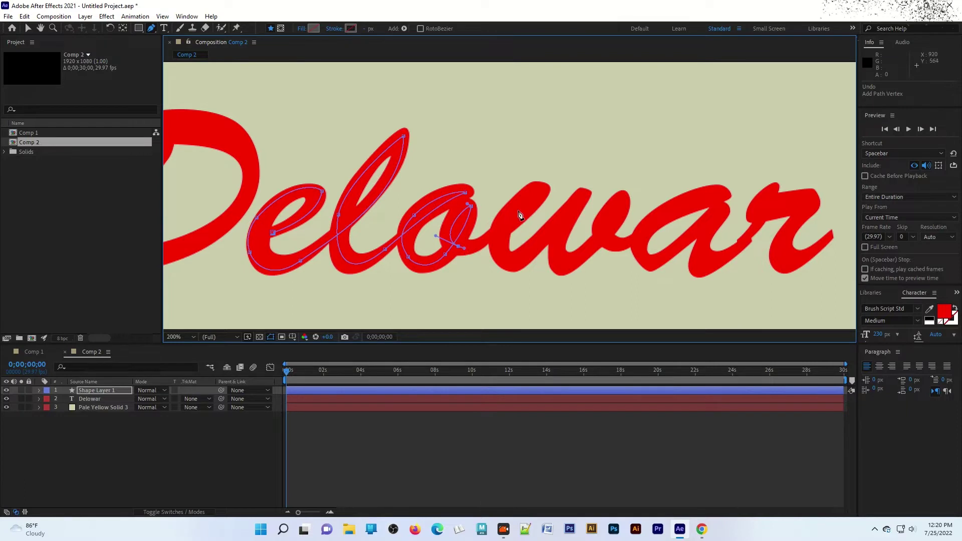
pyautogui.moveTo(541, 192); pyautogui.dragTo(474, 284)
pyautogui.hotkey('ctrl', 'z')
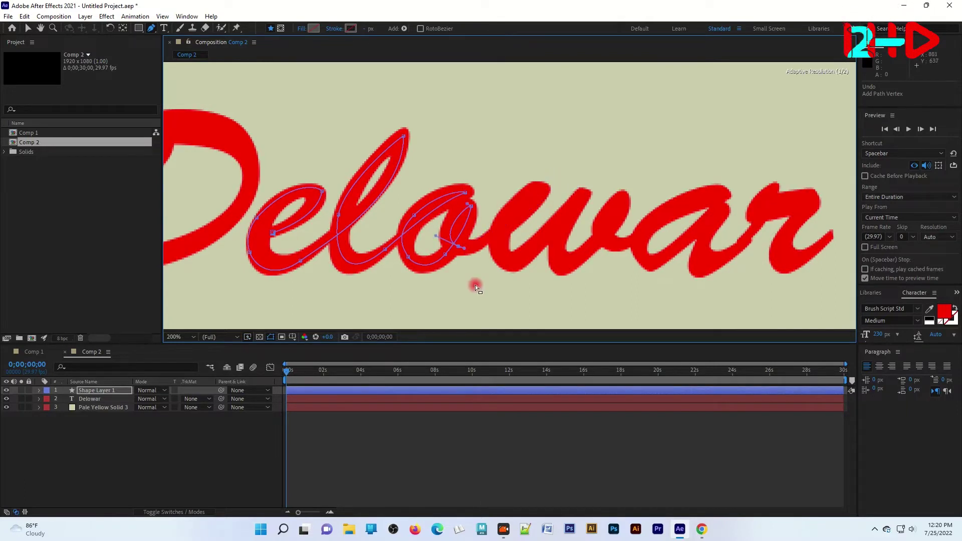
pyautogui.moveTo(511, 225); pyautogui.dragTo(530, 211)
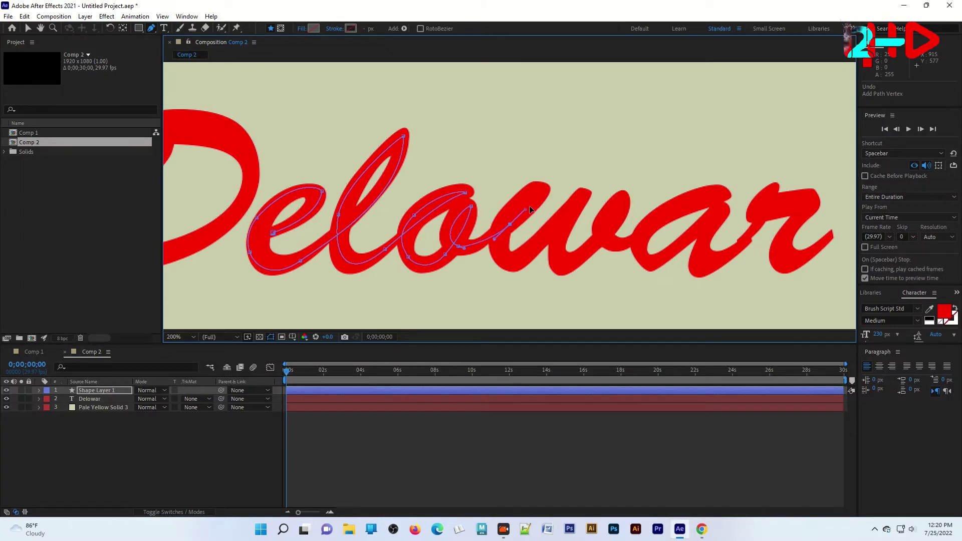
pyautogui.click(544, 191)
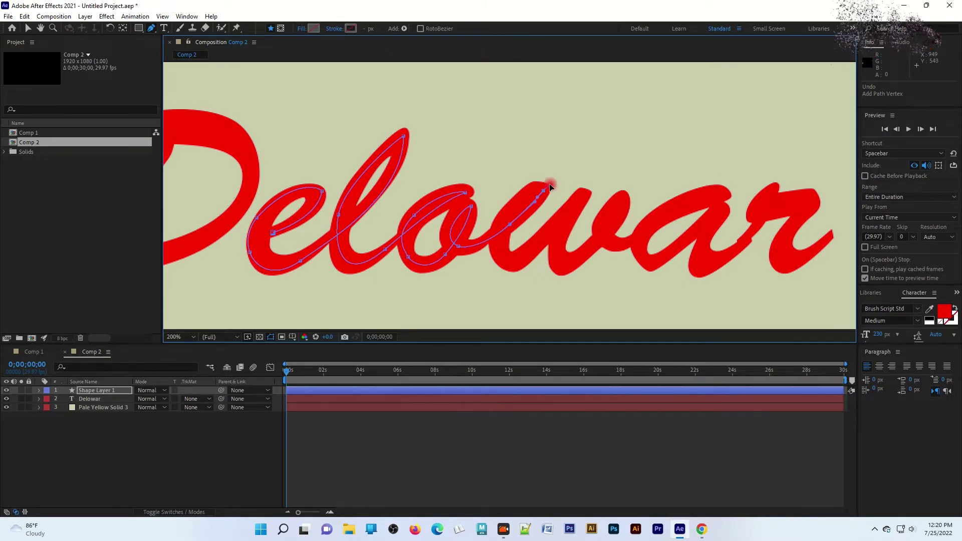
# Continue the Pen path through both bowls of the letter w, over its middle peak and up to its last peak
pyautogui.moveTo(501, 232); pyautogui.dragTo(490, 275)
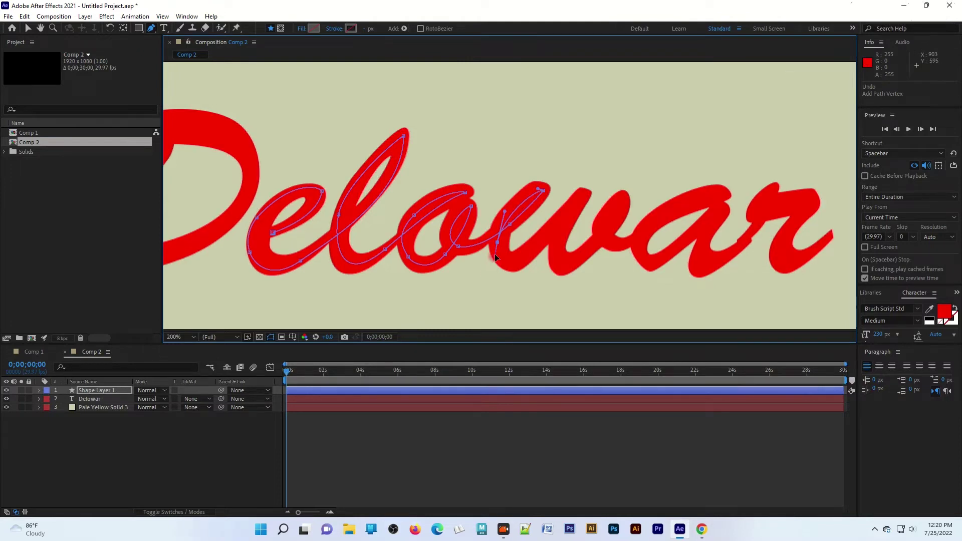
pyautogui.moveTo(529, 251); pyautogui.dragTo(553, 230)
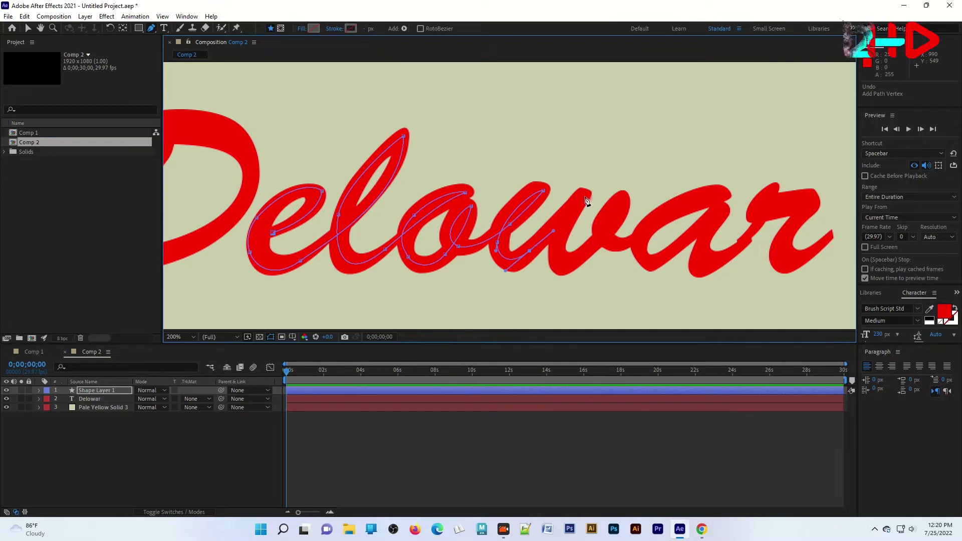
pyautogui.moveTo(586, 199); pyautogui.dragTo(590, 192)
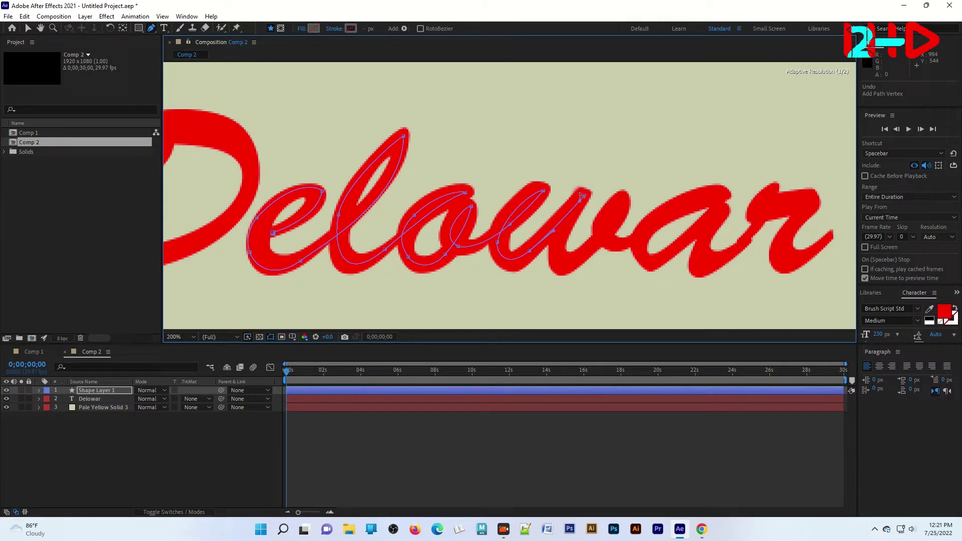
pyautogui.moveTo(556, 247); pyautogui.dragTo(554, 263)
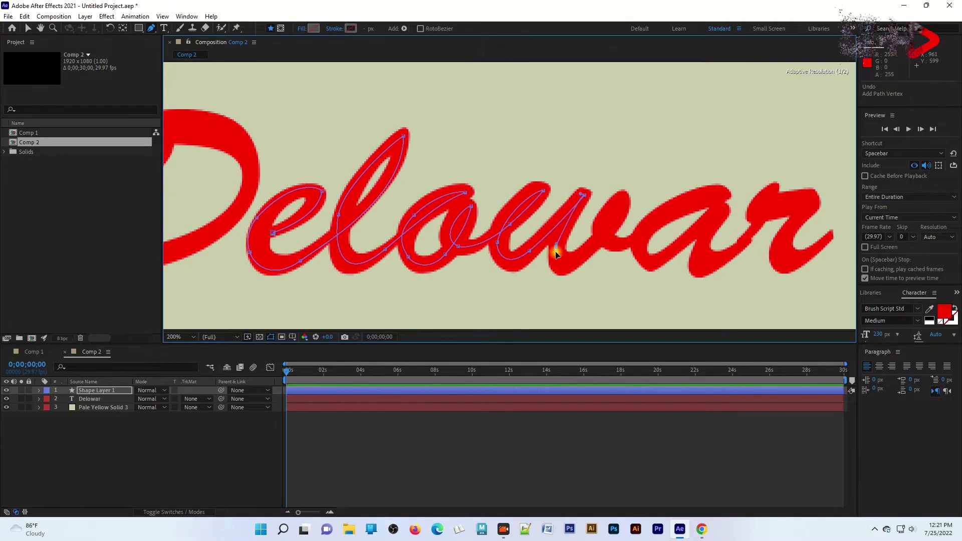
pyautogui.moveTo(585, 253); pyautogui.dragTo(603, 236)
pyautogui.moveTo(625, 198); pyautogui.dragTo(626, 186)
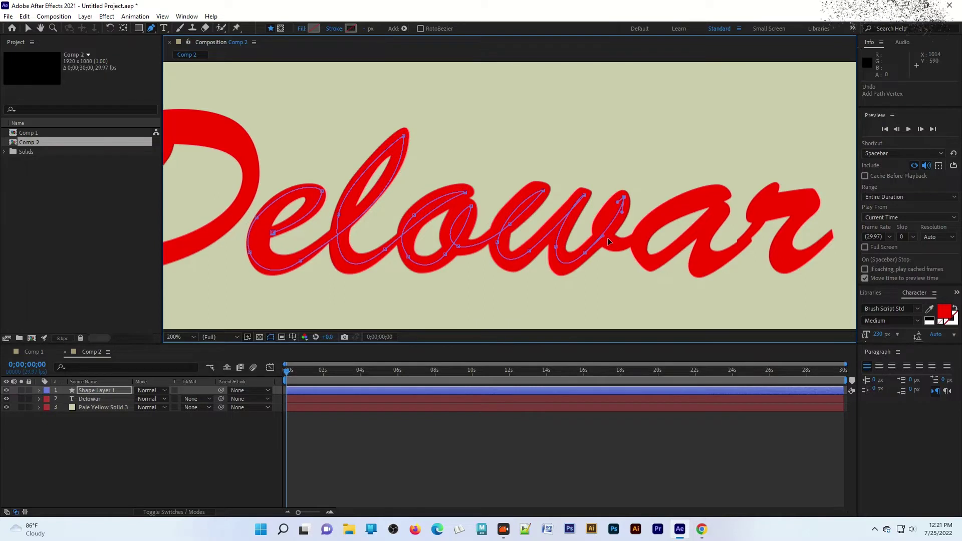
# Continue the Pen path from the w into the letter a, tracing its bowl, downstroke and exit curve
pyautogui.moveTo(607, 241)
pyautogui.mouseDown()
pyautogui.moveTo(624, 255)
pyautogui.moveTo(616, 249)
pyautogui.mouseUp()
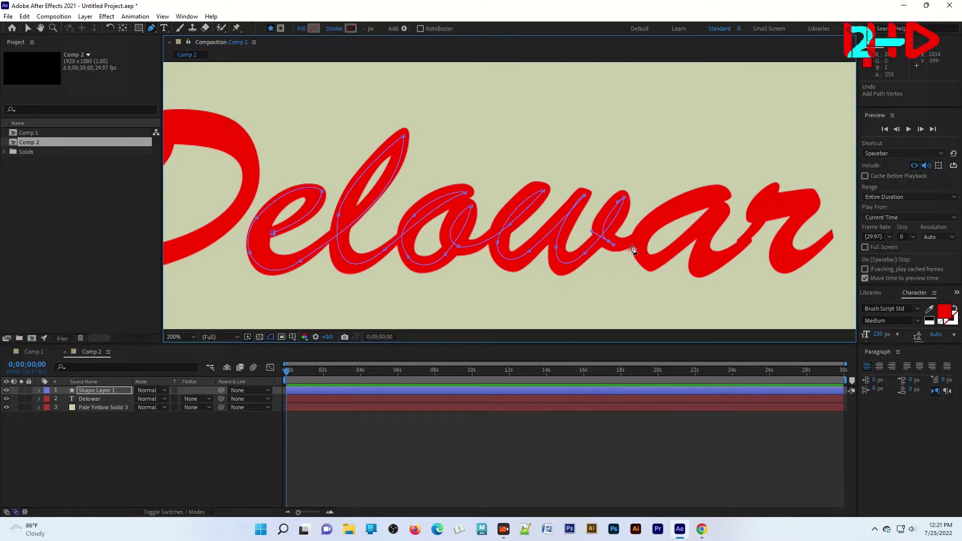
pyautogui.moveTo(653, 224)
pyautogui.mouseDown()
pyautogui.moveTo(680, 197)
pyautogui.moveTo(666, 215)
pyautogui.mouseUp()
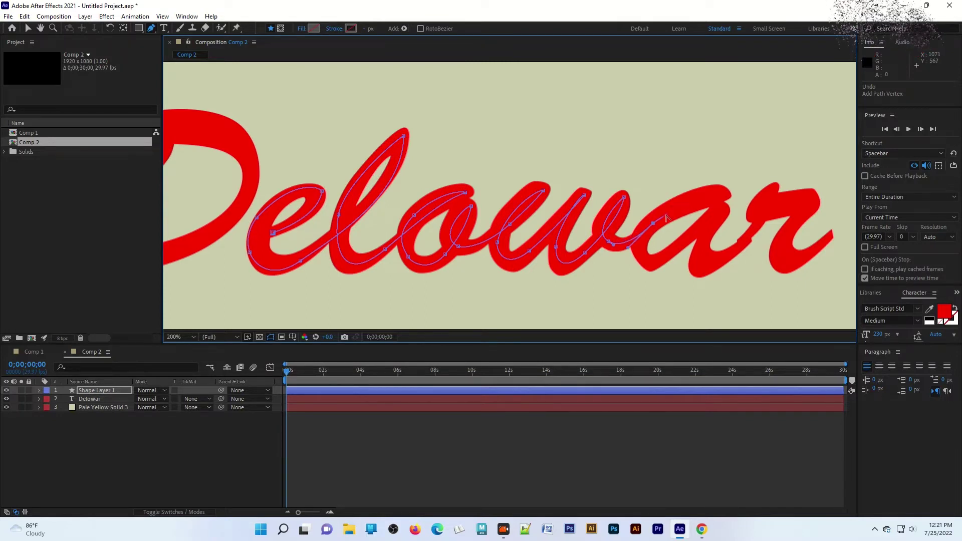
pyautogui.moveTo(720, 196); pyautogui.dragTo(737, 191)
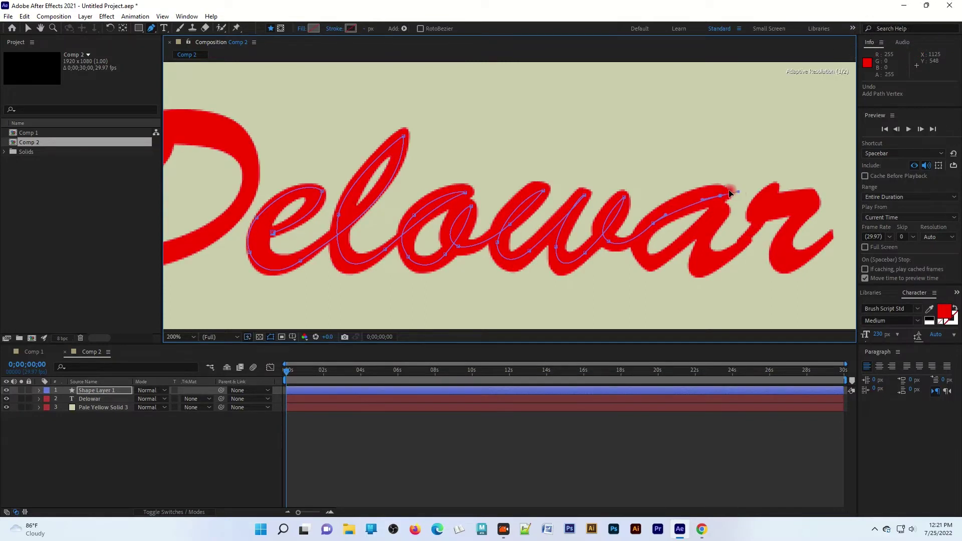
pyautogui.moveTo(653, 222)
pyautogui.mouseDown()
pyautogui.moveTo(623, 277)
pyautogui.moveTo(635, 246)
pyautogui.mouseUp()
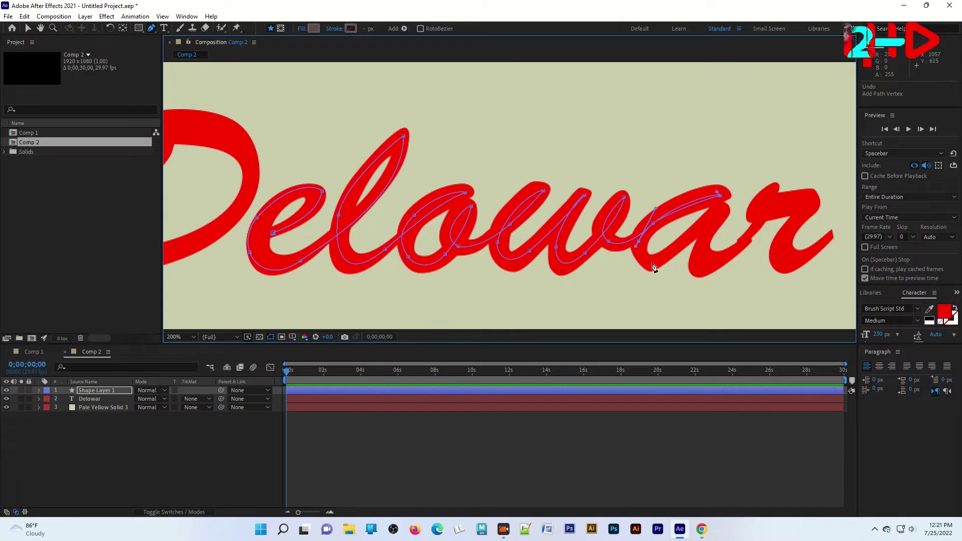
pyautogui.click(644, 257)
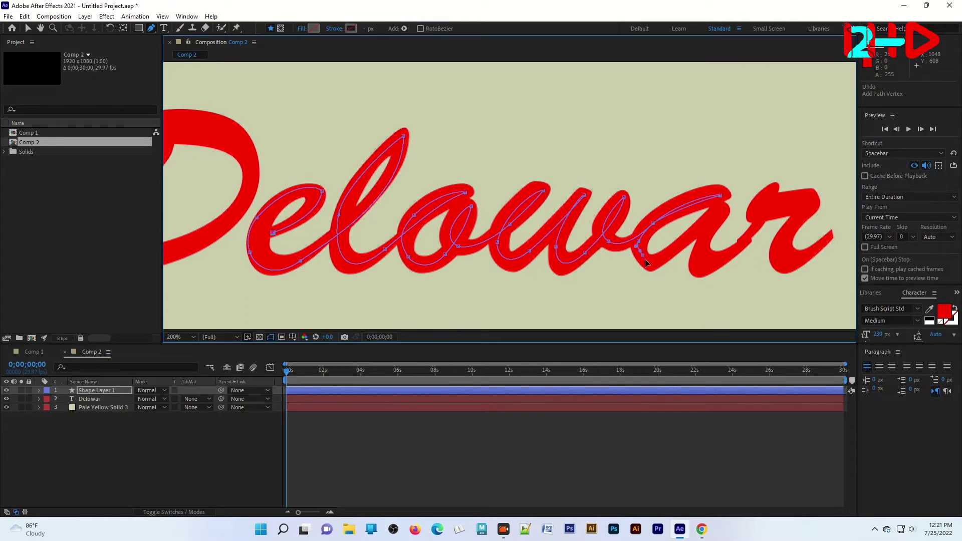
pyautogui.moveTo(663, 256); pyautogui.dragTo(675, 248)
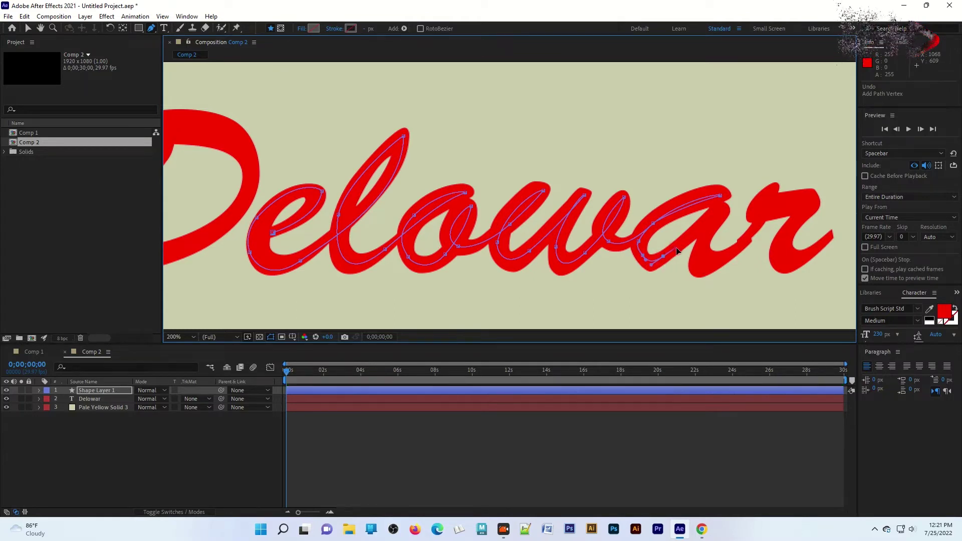
pyautogui.moveTo(723, 209); pyautogui.dragTo(733, 199)
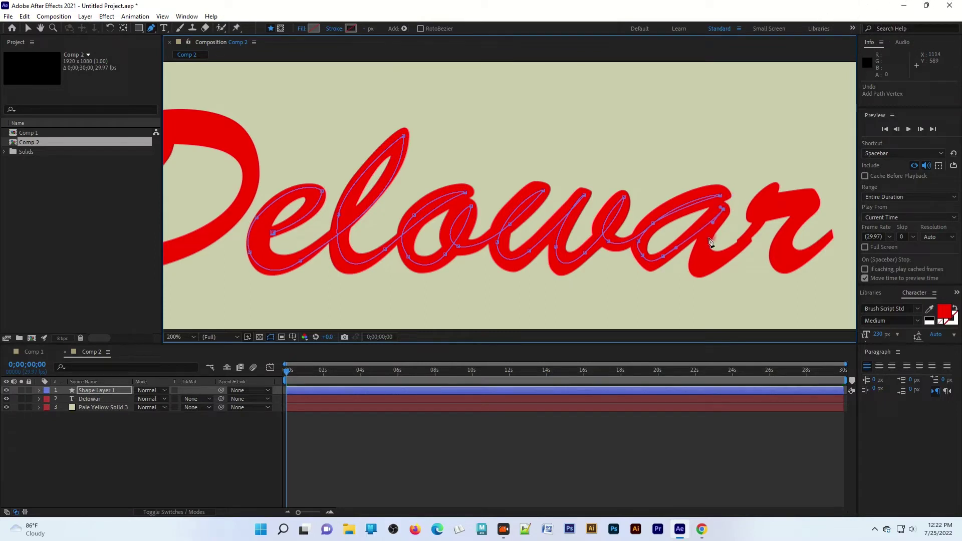
pyautogui.moveTo(702, 248); pyautogui.dragTo(741, 243)
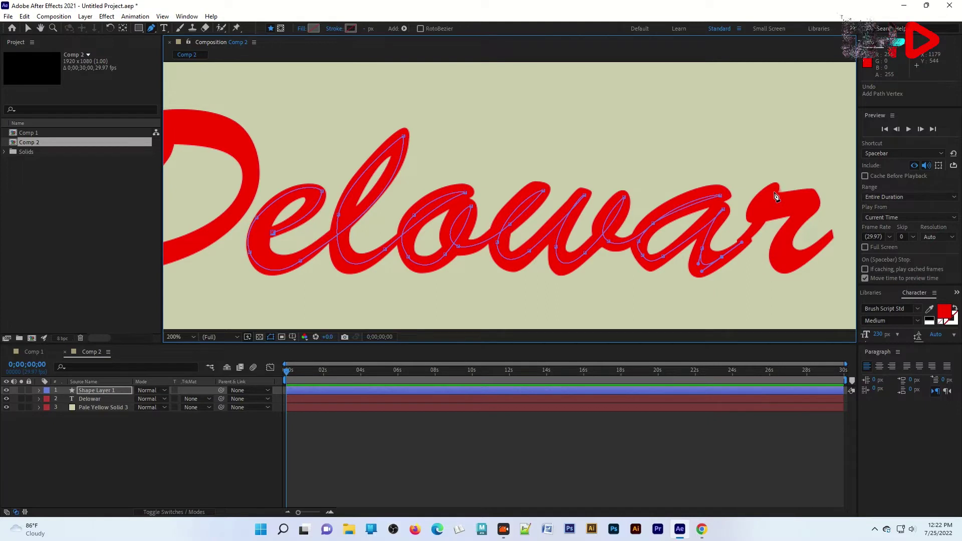
# Trace the final letter r with the Pen path, over its peak and shoulder, down the stem and out along its tail
pyautogui.moveTo(774, 190); pyautogui.dragTo(787, 153)
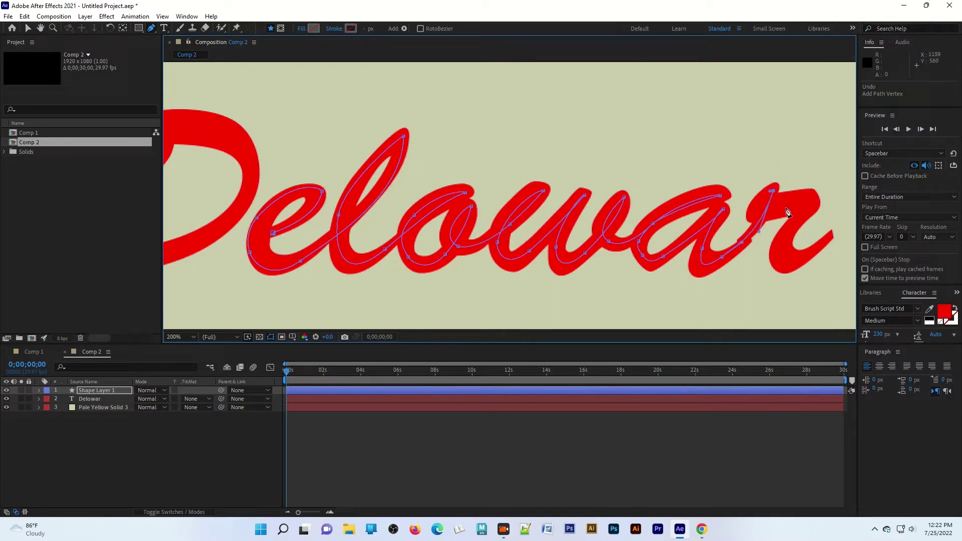
pyautogui.click(780, 204)
pyautogui.moveTo(801, 200); pyautogui.dragTo(810, 192)
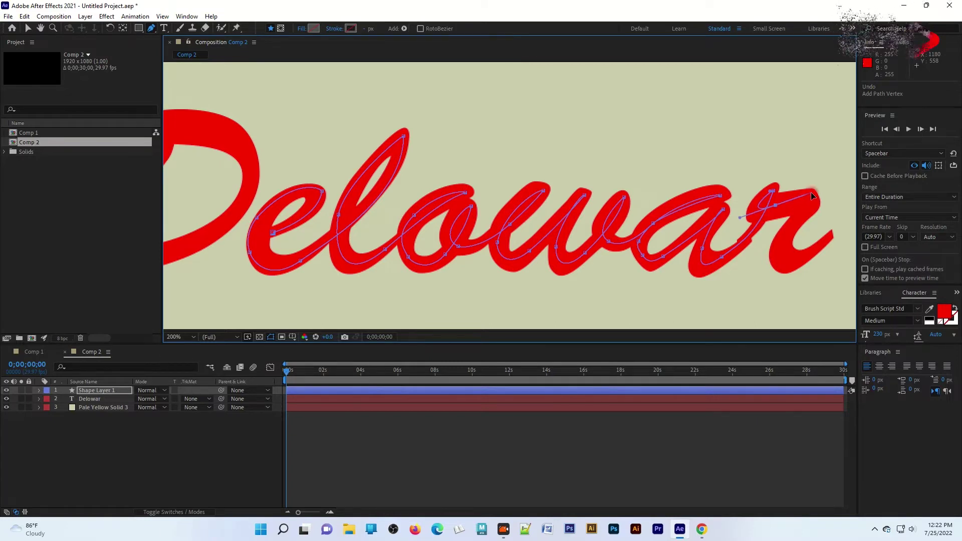
pyautogui.moveTo(811, 194); pyautogui.dragTo(791, 205)
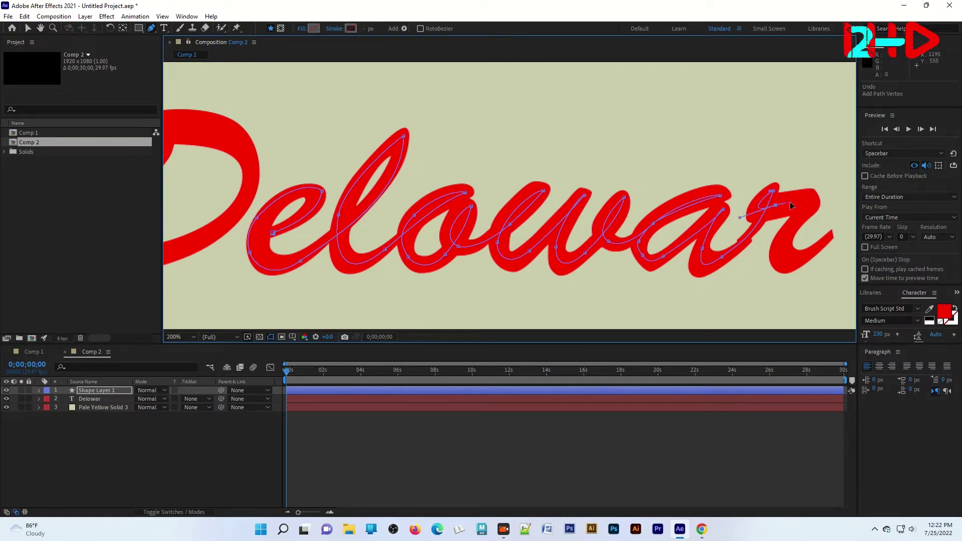
pyautogui.click(812, 201)
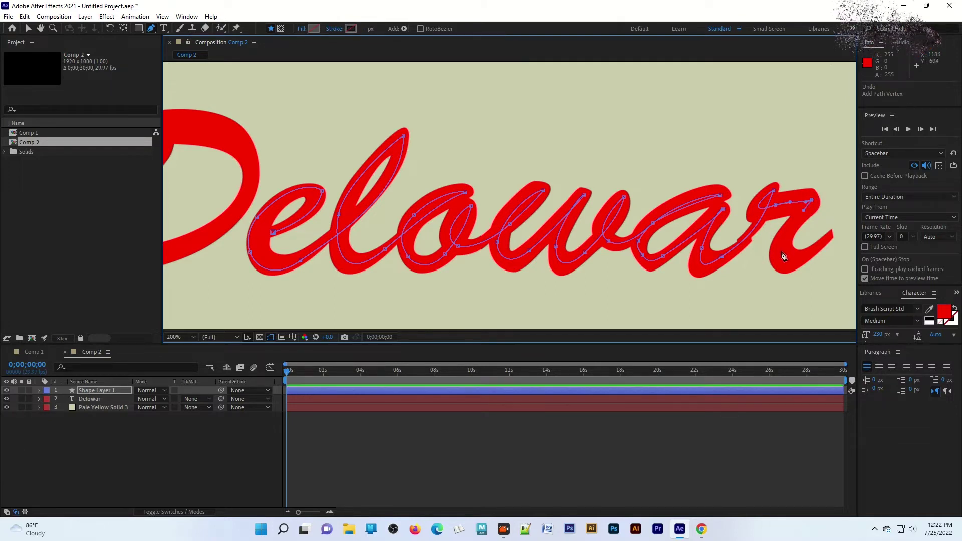
pyautogui.moveTo(781, 251); pyautogui.dragTo(781, 269)
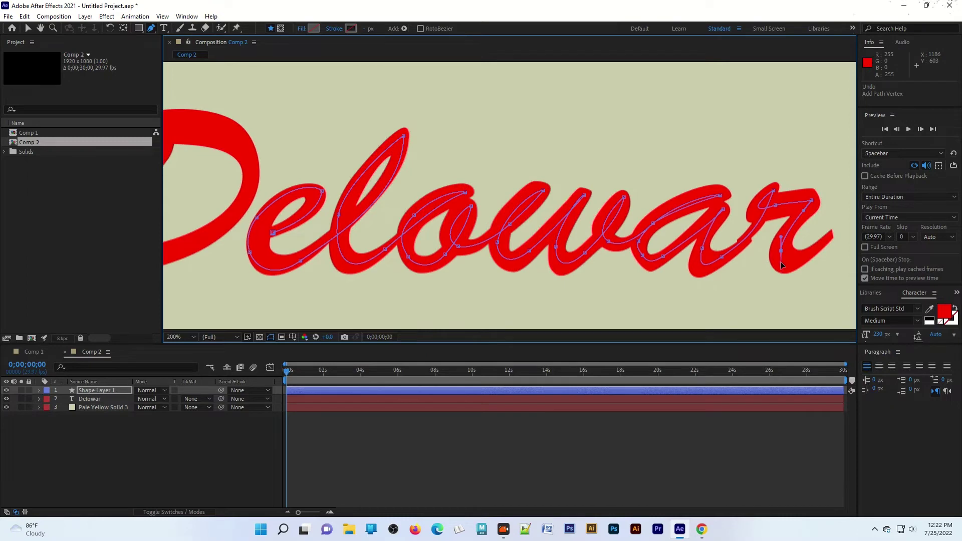
pyautogui.moveTo(830, 239); pyautogui.dragTo(811, 233)
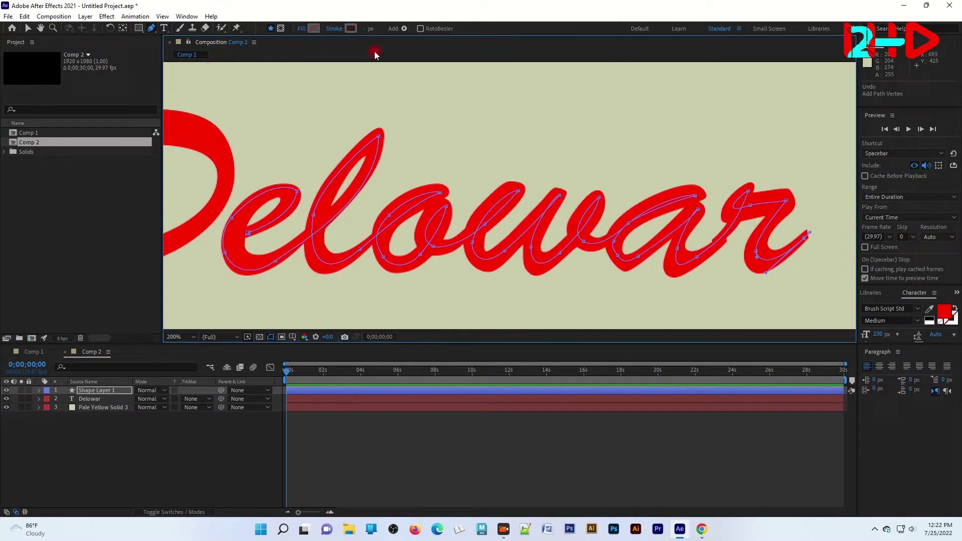
# Set the traced path's stroke type to Solid Color
pyautogui.click(336, 28)
pyautogui.click(573, 201)
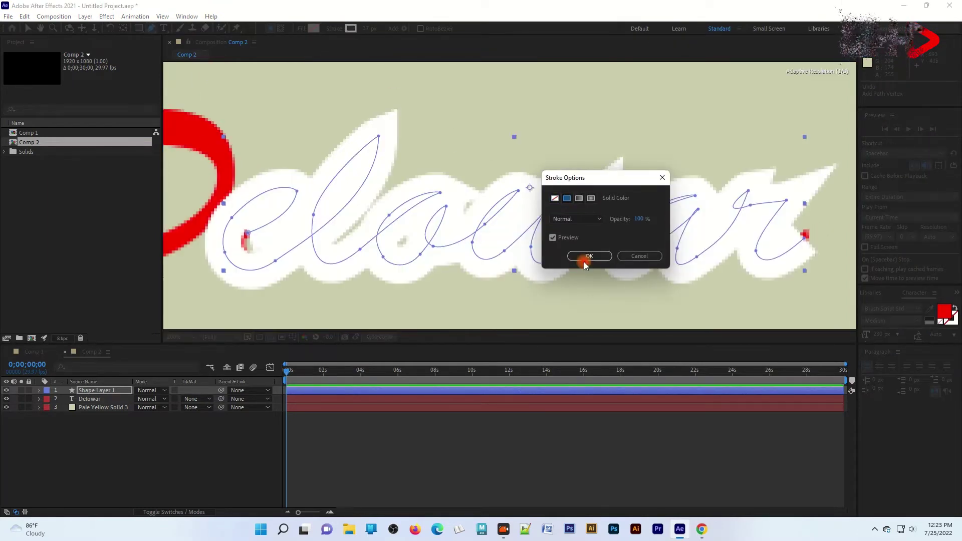
pyautogui.click(589, 256)
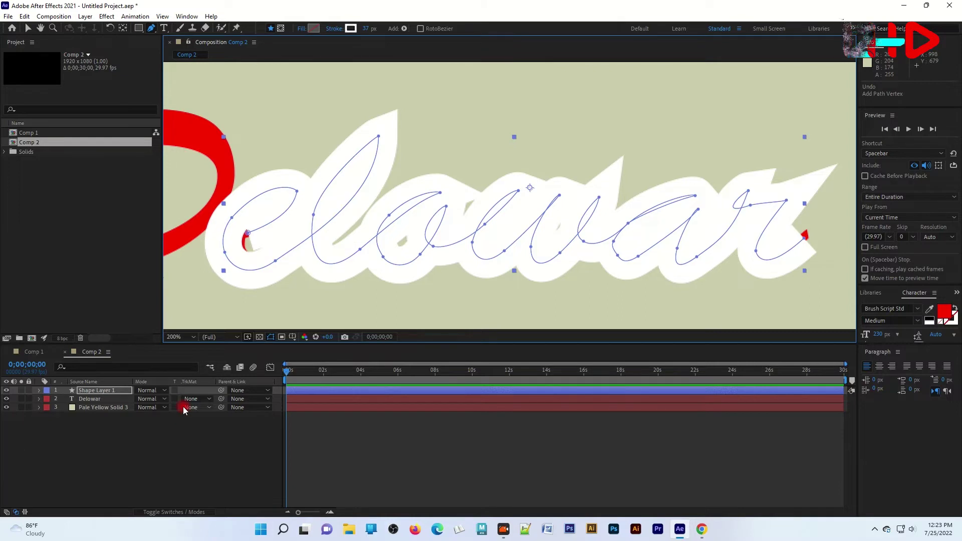
# Set Shape 1's Stroke 1 to Round Cap for the line cap and Round Join for the line join
pyautogui.click(39, 390)
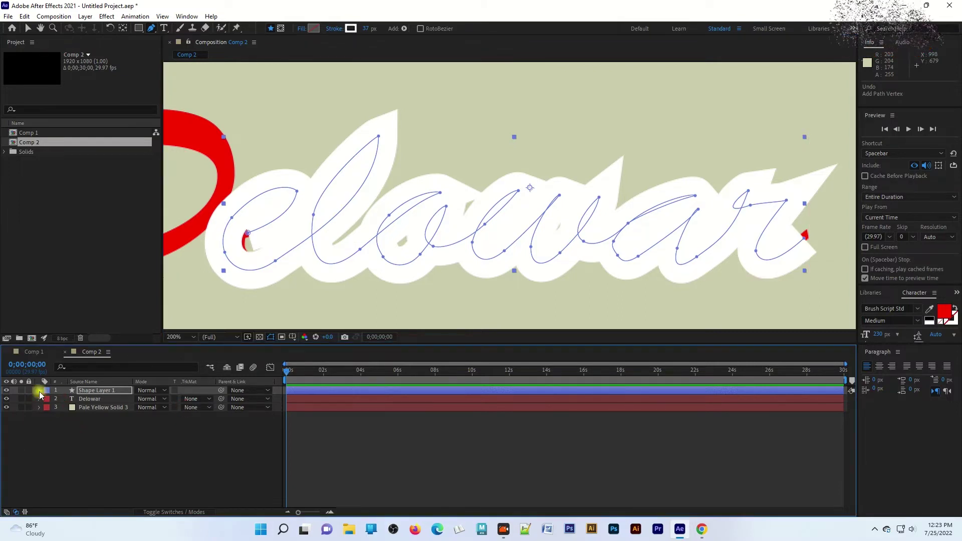
pyautogui.click(48, 399)
pyautogui.click(57, 408)
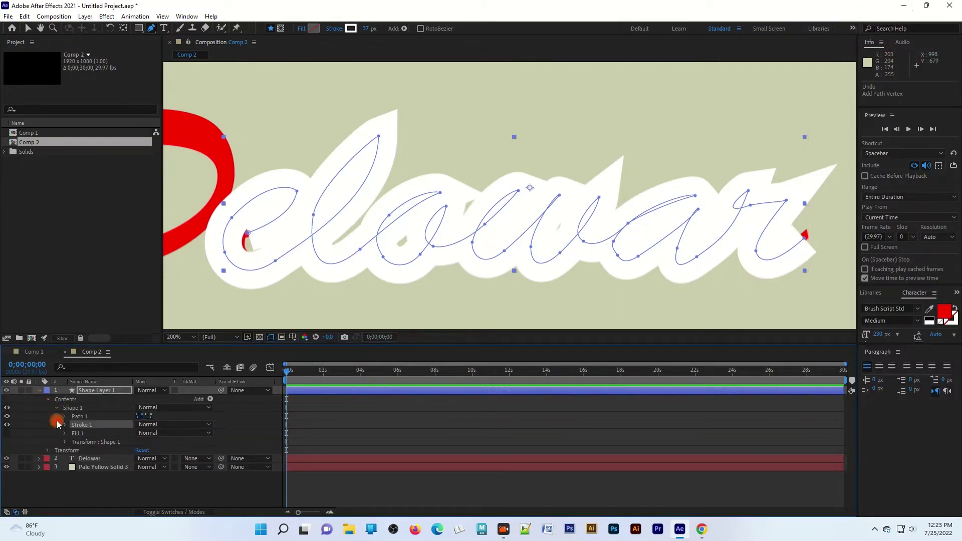
pyautogui.click(65, 425)
pyautogui.click(150, 460)
pyautogui.click(161, 480)
pyautogui.click(150, 469)
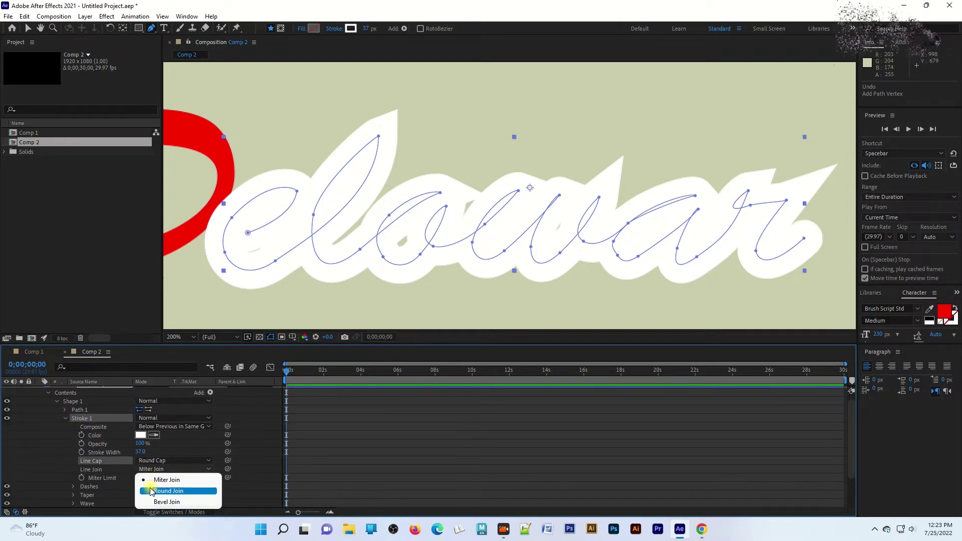
pyautogui.click(151, 490)
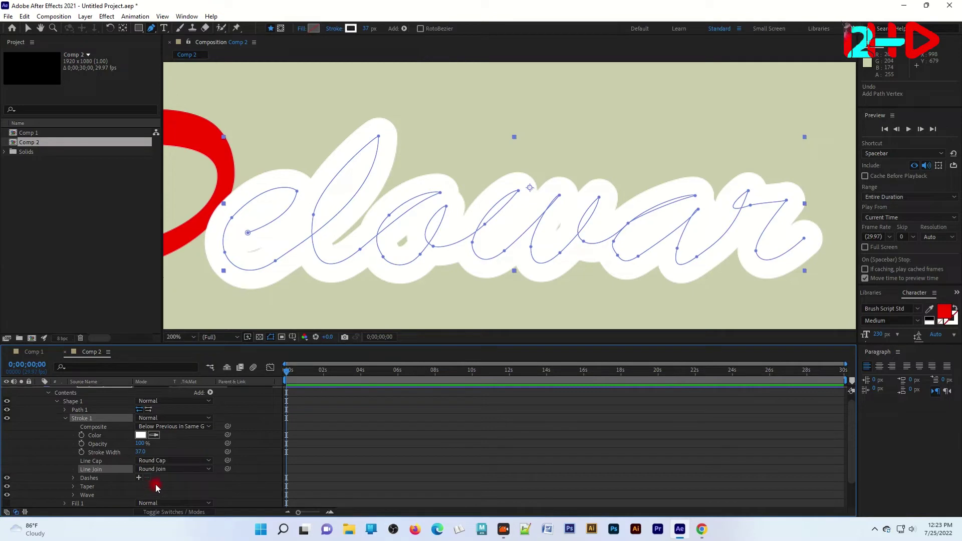
# Add Trim Paths to Shape 1 and set its End value to 0%
pyautogui.click(211, 392)
pyautogui.click(246, 337)
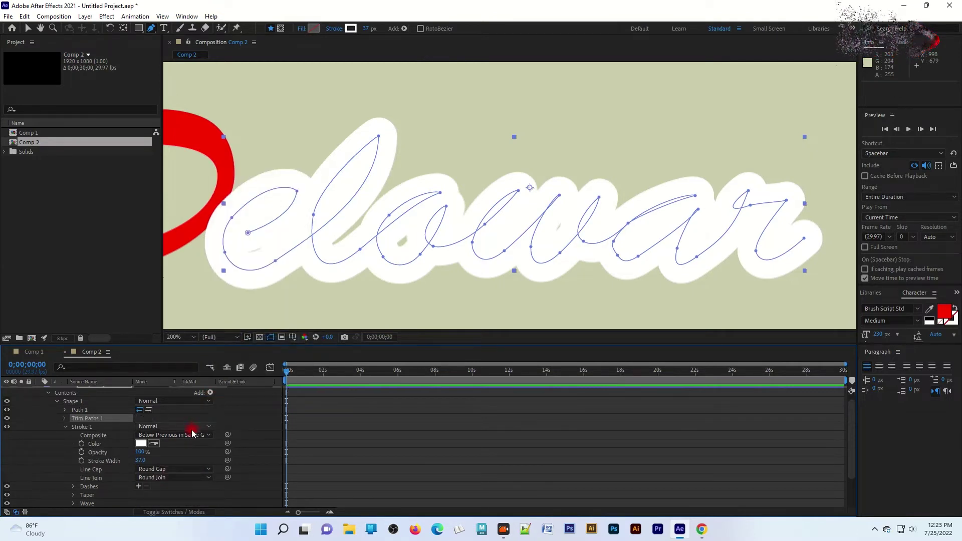
pyautogui.click(64, 419)
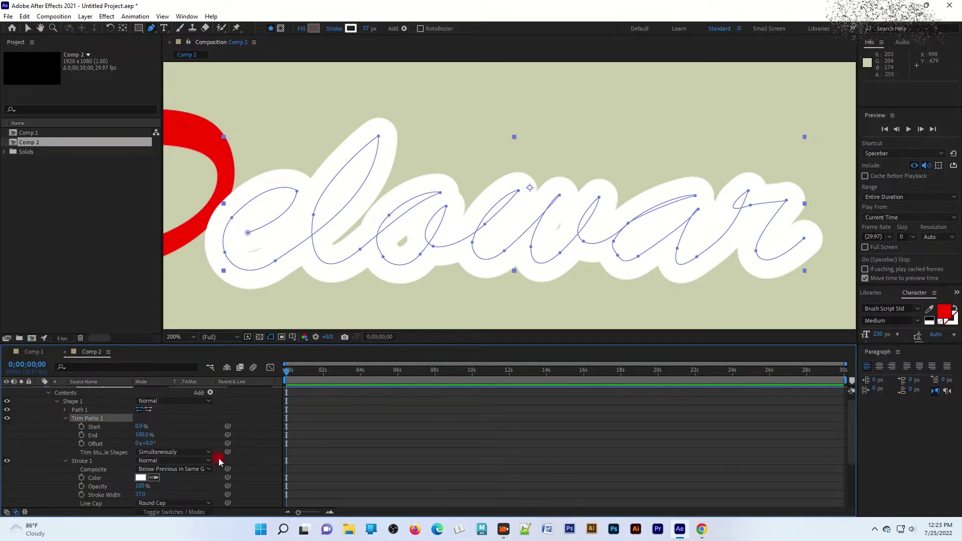
pyautogui.moveTo(142, 435); pyautogui.dragTo(38, 434)
pyautogui.click(155, 440)
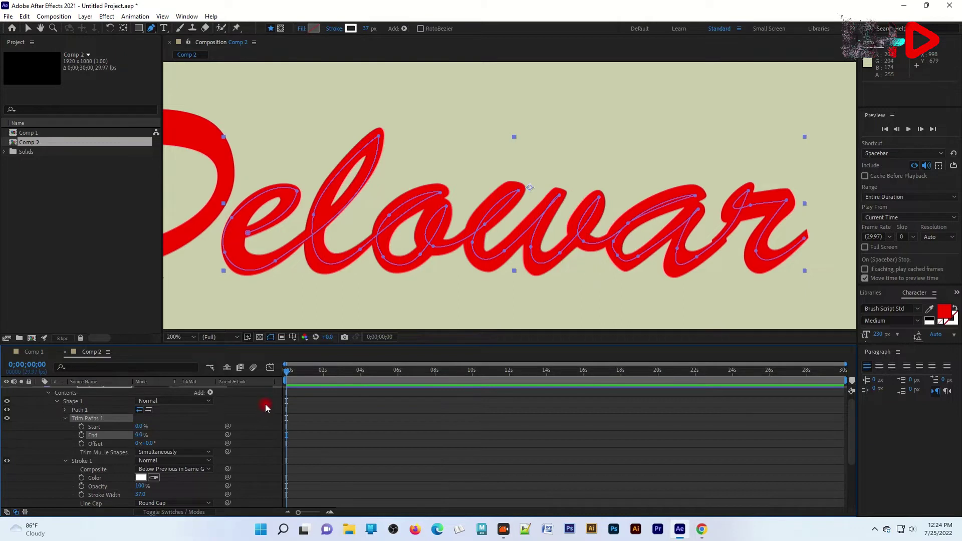
# Keyframe the Trim Paths Start from 0% at the beginning to 100% at 6 seconds
pyautogui.click(84, 426)
pyautogui.click(397, 374)
pyautogui.moveTo(138, 427); pyautogui.dragTo(404, 468)
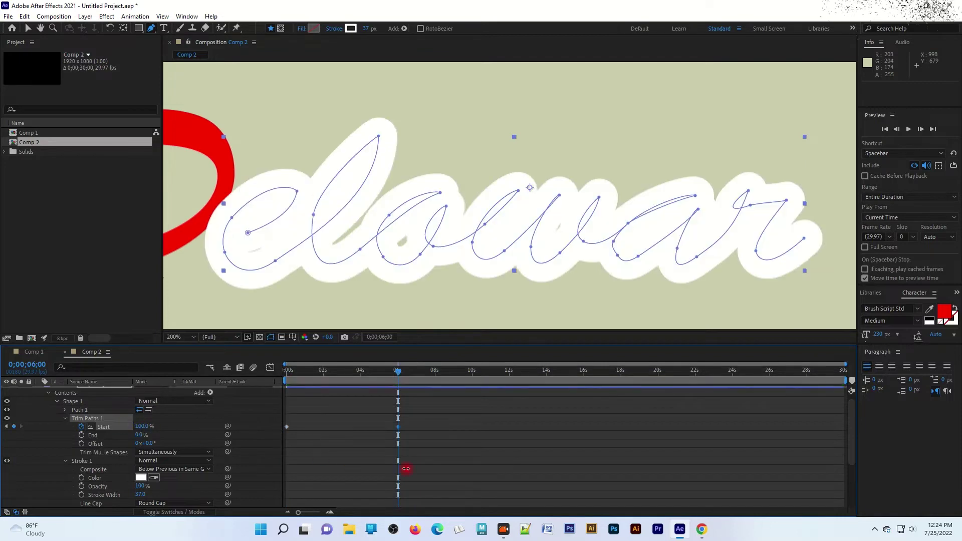
# Apply Easy Ease to both Trim Paths Start keyframes
pyautogui.moveTo(428, 422); pyautogui.dragTo(287, 426)
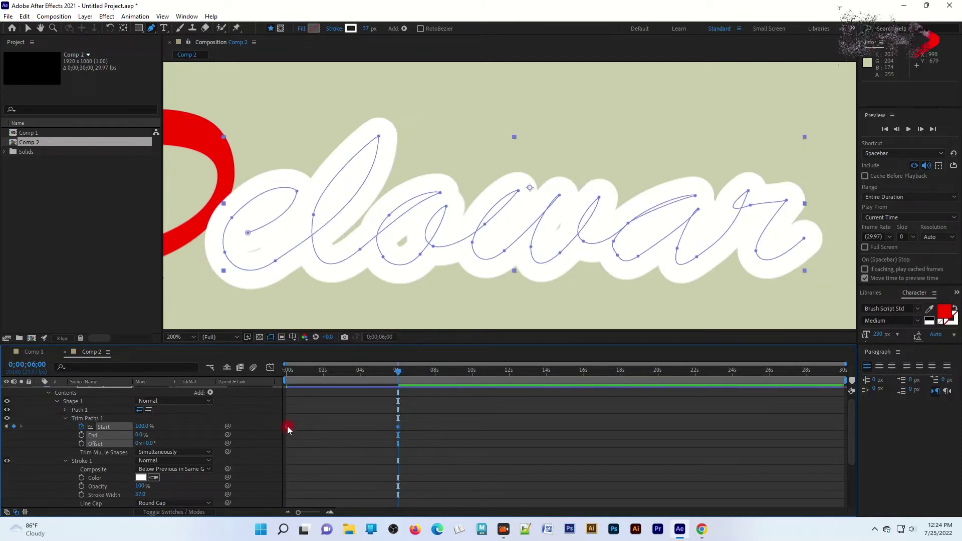
pyautogui.rightClick(287, 426)
pyautogui.moveTo(396, 418)
pyautogui.click(457, 450)
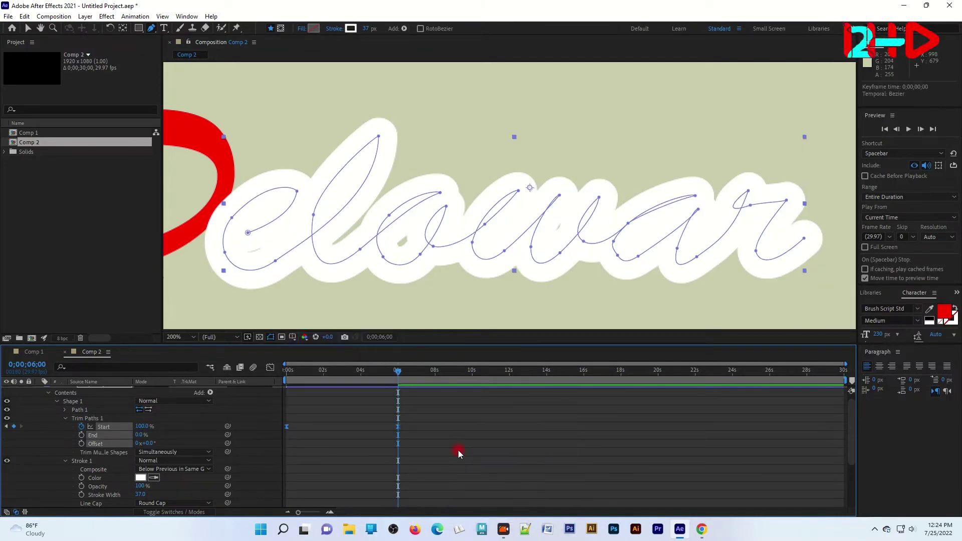
# Place Shape Layer 1 directly beneath the name text layer and set its track matte to Alpha Matte using that text
pyautogui.click(47, 392)
pyautogui.click(38, 390)
pyautogui.moveTo(118, 398); pyautogui.dragTo(111, 386)
pyautogui.click(208, 399)
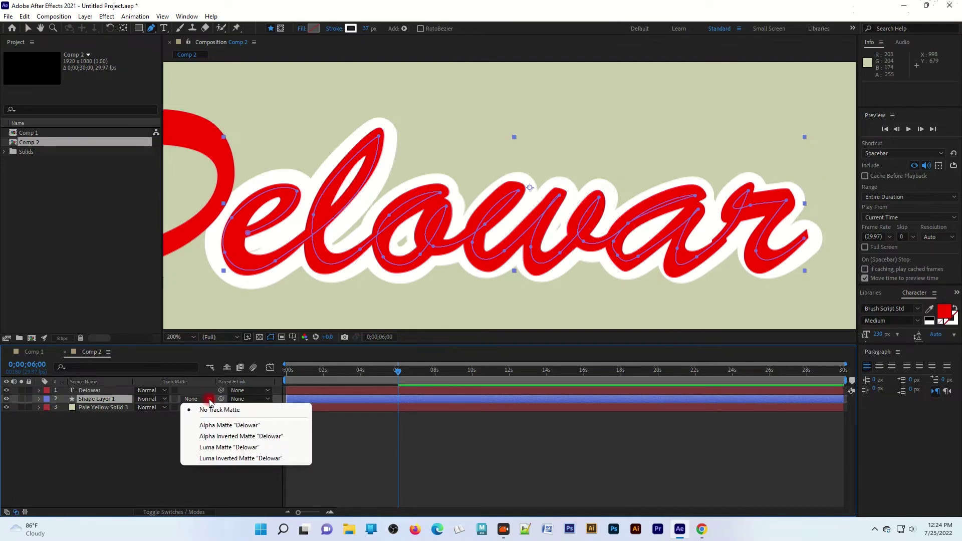
pyautogui.click(215, 425)
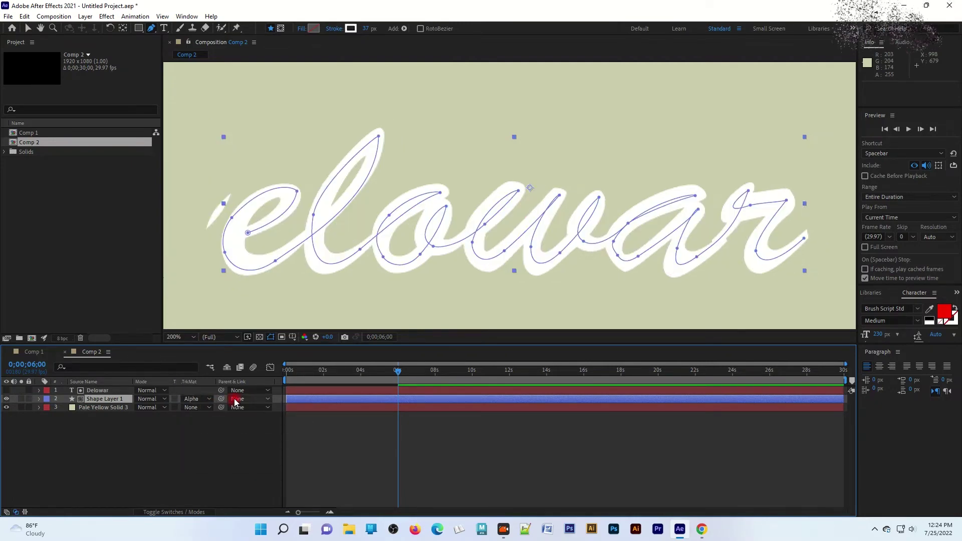
# Move the lower-left path point of the "e" inward and set Shape Layer 1's Stroke 1 color to red
pyautogui.moveTo(232, 220); pyautogui.dragTo(231, 254)
pyautogui.click(103, 398)
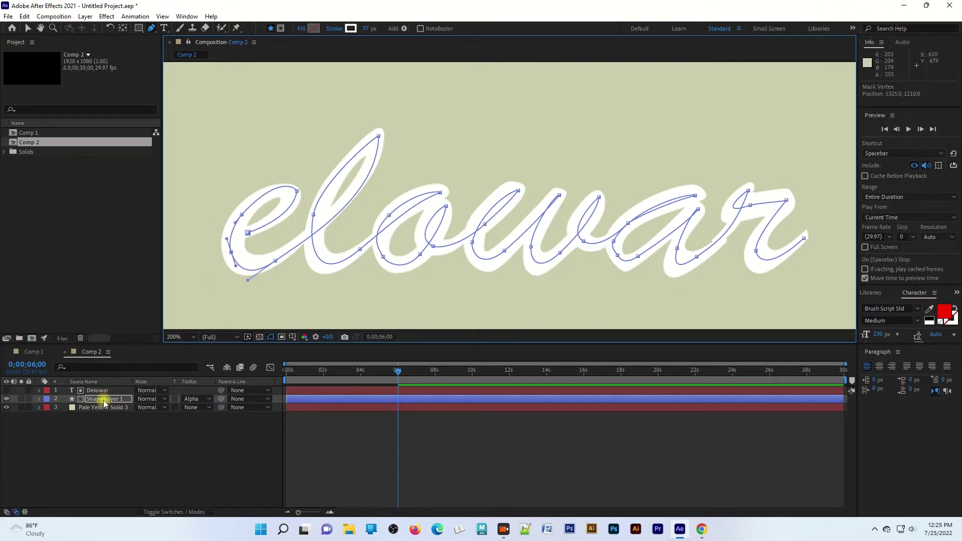
pyautogui.click(39, 399)
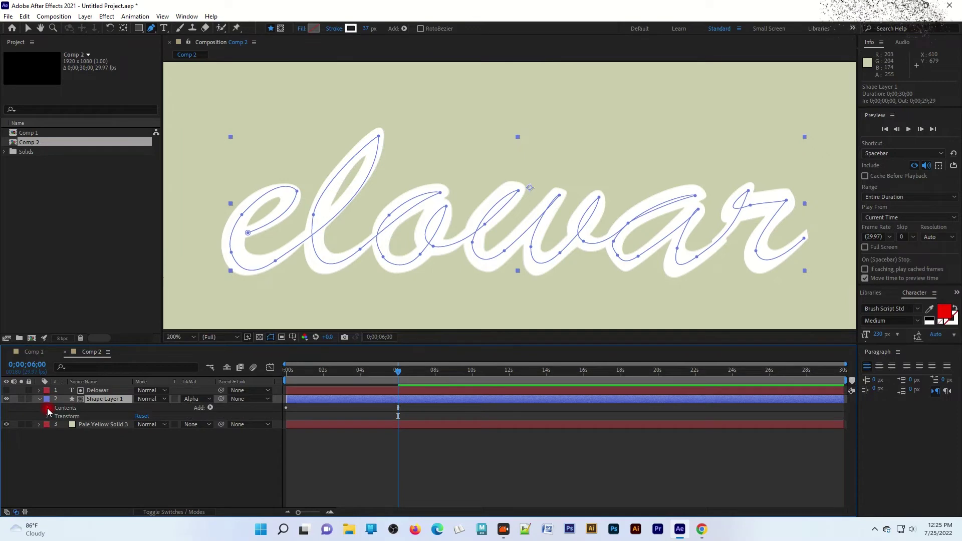
pyautogui.click(47, 408)
pyautogui.click(141, 475)
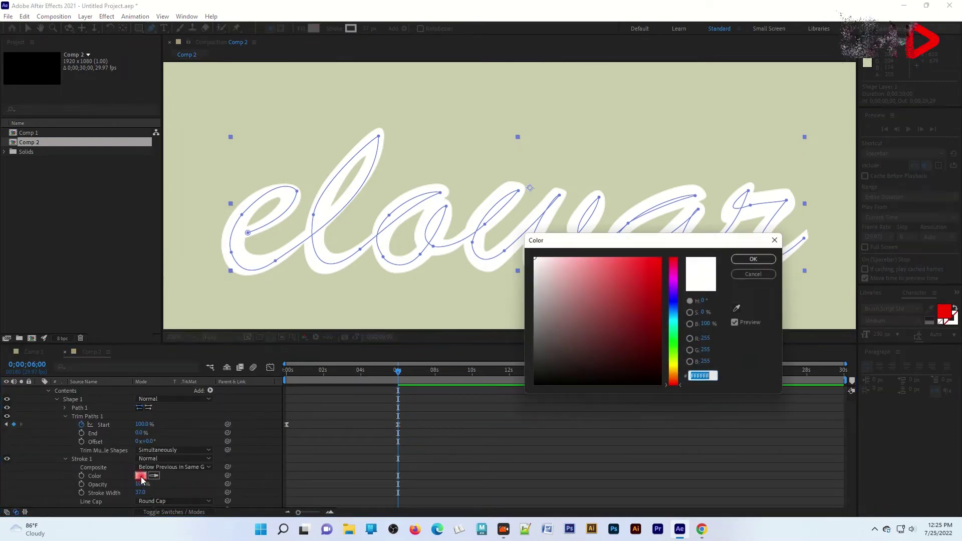
pyautogui.moveTo(660, 299); pyautogui.dragTo(671, 251)
pyautogui.click(753, 259)
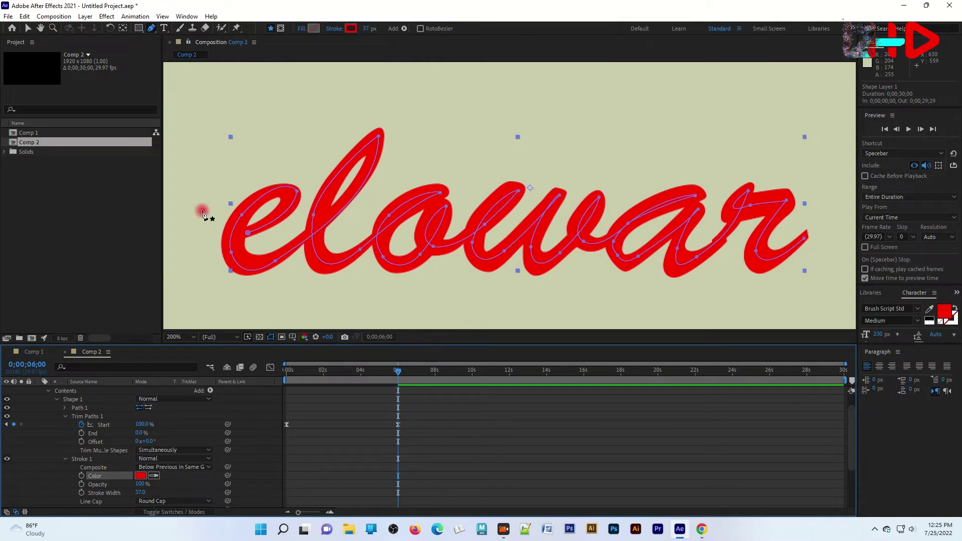
# At 0;00;00;03, move the path's start point rightward along the crossbar of the "e"
pyautogui.click(242, 216)
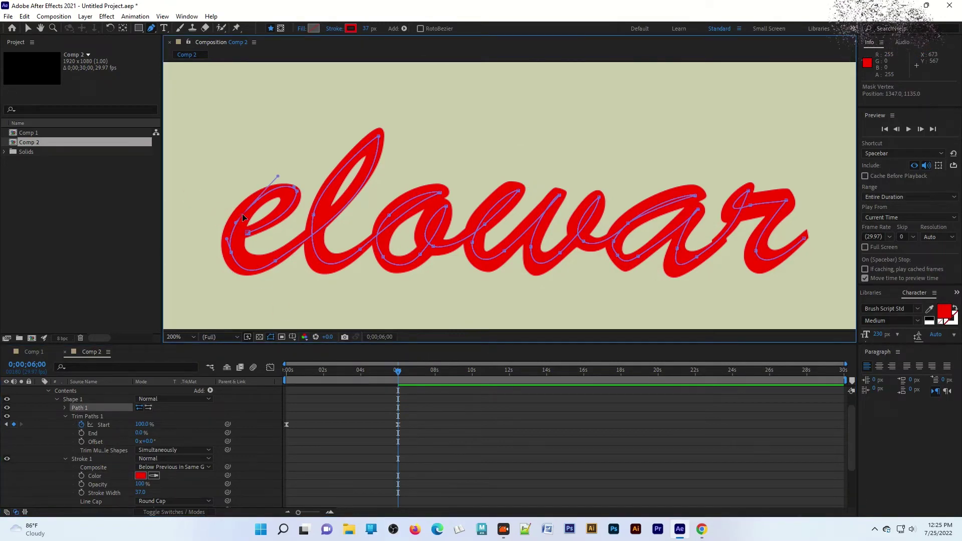
pyautogui.click(305, 329)
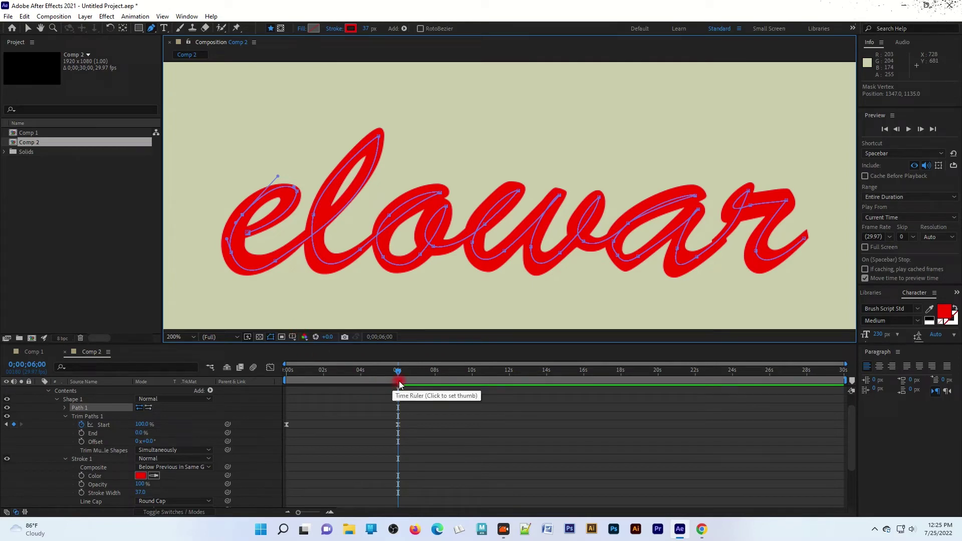
pyautogui.moveTo(396, 375)
pyautogui.mouseDown()
pyautogui.moveTo(284, 392)
pyautogui.moveTo(288, 385)
pyautogui.mouseUp()
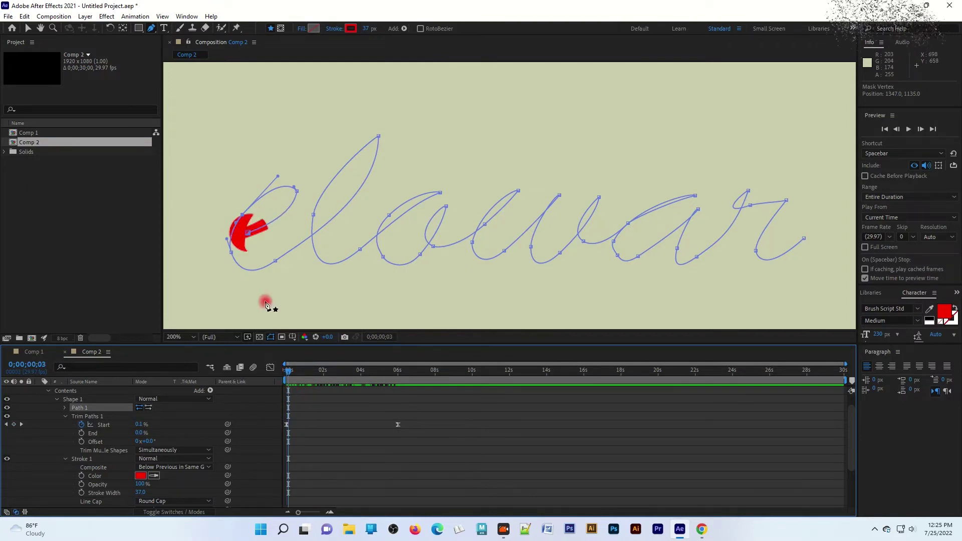
pyautogui.moveTo(248, 235); pyautogui.dragTo(264, 235)
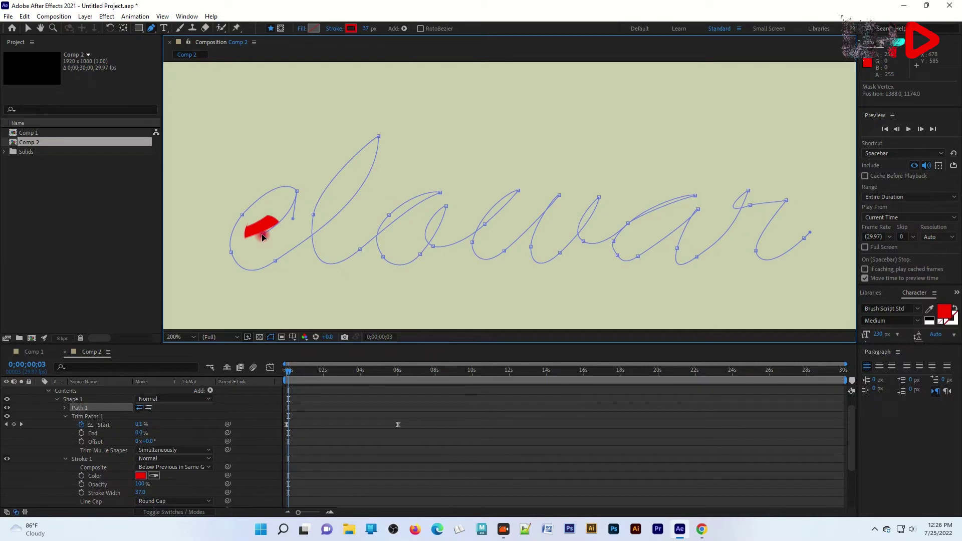
# At 0;00;00;19, nudge the upper-right path point of the "e" to follow the letter's curve
pyautogui.click(289, 376)
pyautogui.moveTo(289, 375); pyautogui.dragTo(299, 374)
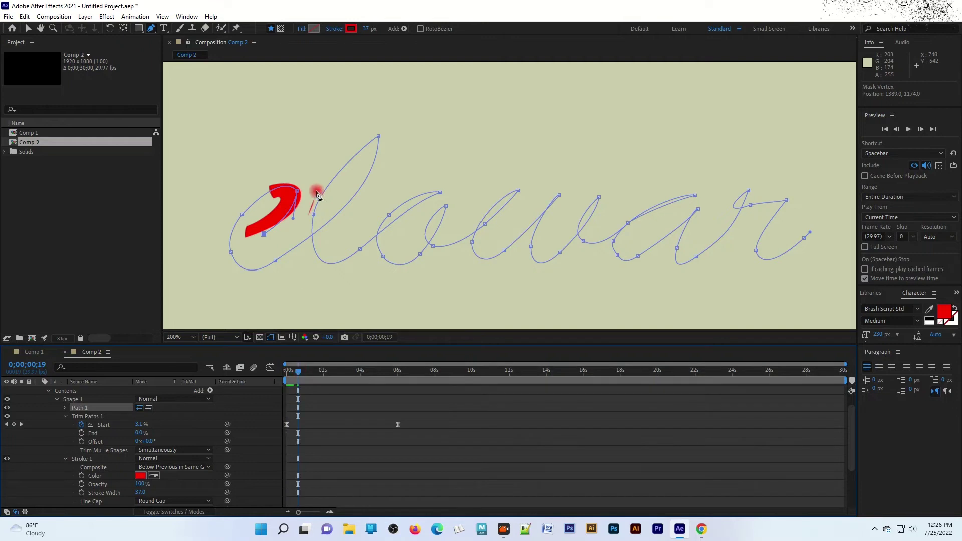
pyautogui.click(296, 194)
pyautogui.moveTo(297, 194); pyautogui.dragTo(296, 193)
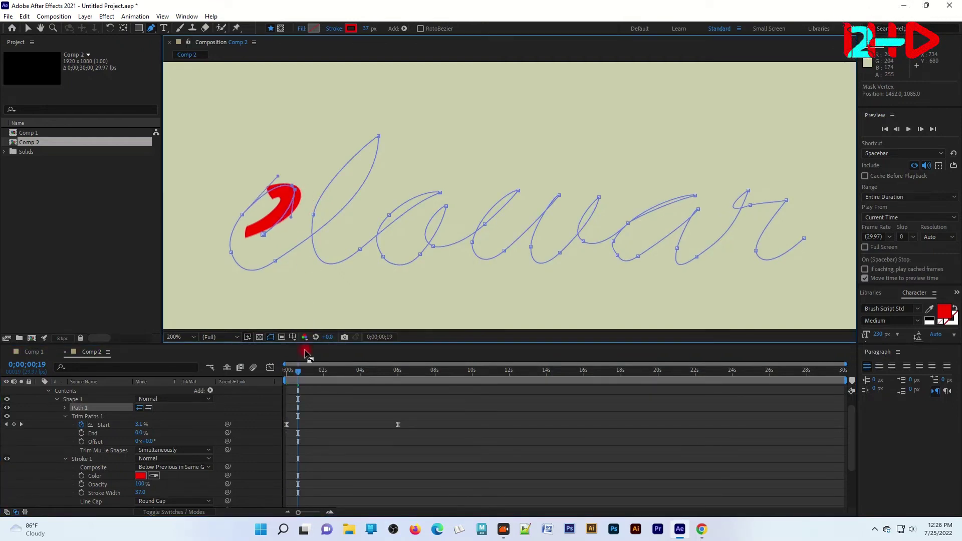
# At 0;00;01;19, add a path point where the "e" joins the "l" and adjust its position
pyautogui.moveTo(298, 374); pyautogui.dragTo(311, 370)
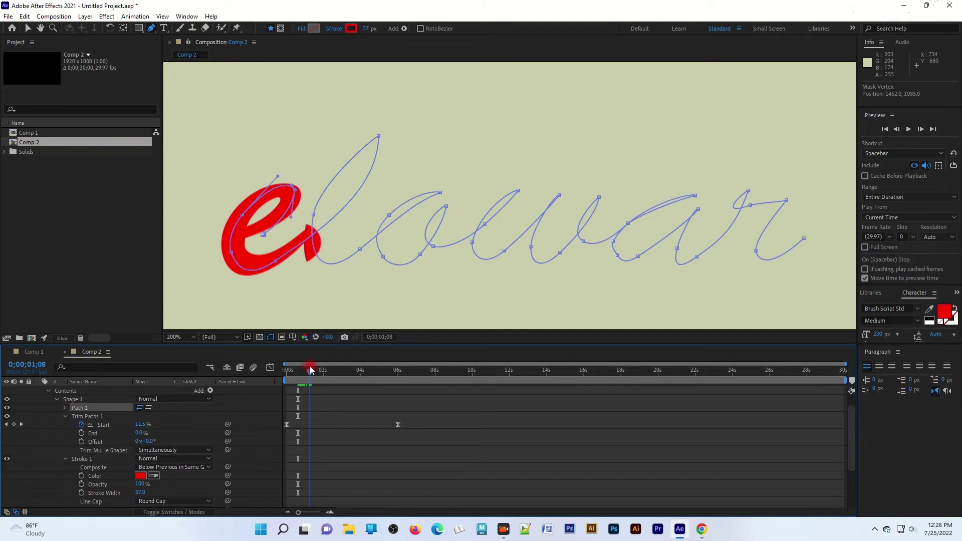
pyautogui.moveTo(311, 369); pyautogui.dragTo(311, 369)
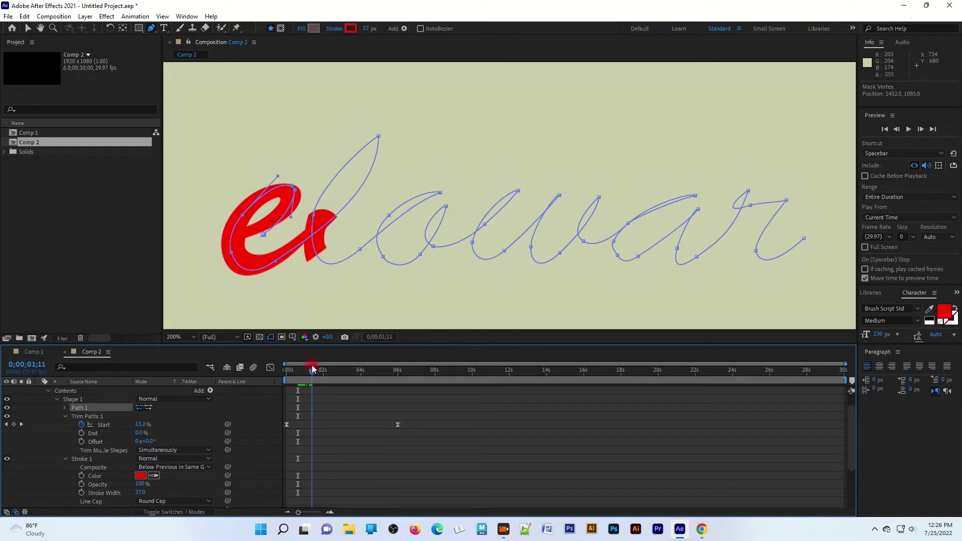
pyautogui.moveTo(312, 369); pyautogui.dragTo(317, 367)
pyautogui.click(312, 243)
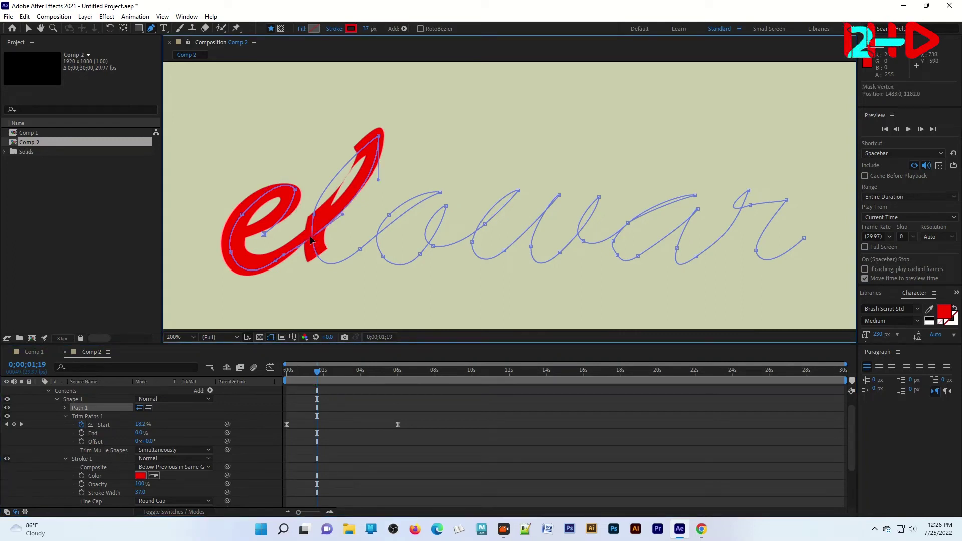
pyautogui.moveTo(311, 236)
pyautogui.mouseDown()
pyautogui.moveTo(315, 206)
pyautogui.moveTo(312, 233)
pyautogui.mouseUp()
# Add path points to the "l": one on its upstroke at 0;00;01;16 and one on its downstroke at 0;00;02;01
pyautogui.click(317, 373)
pyautogui.moveTo(316, 374)
pyautogui.mouseDown()
pyautogui.moveTo(297, 375)
pyautogui.moveTo(316, 378)
pyautogui.mouseUp()
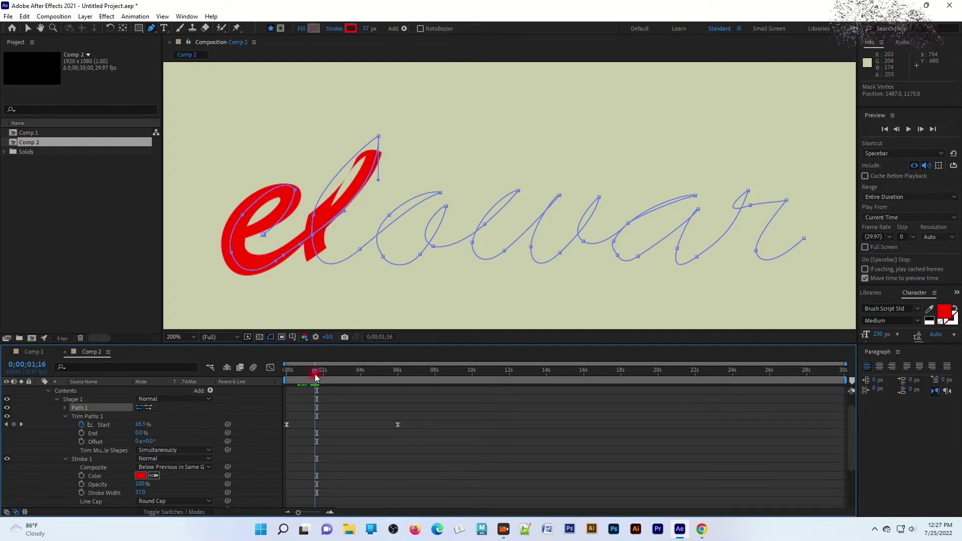
pyautogui.click(359, 198)
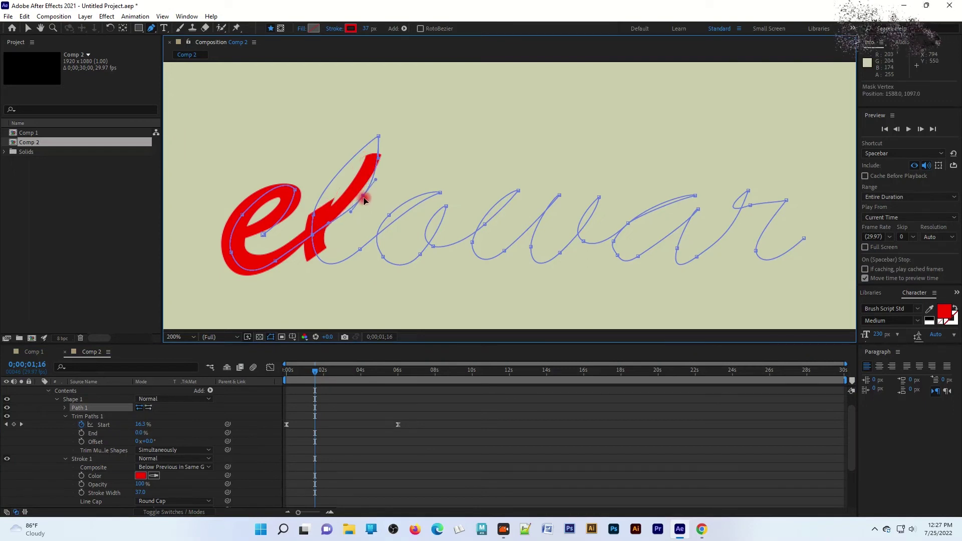
pyautogui.moveTo(317, 369)
pyautogui.mouseDown()
pyautogui.moveTo(301, 371)
pyautogui.moveTo(324, 373)
pyautogui.mouseUp()
pyautogui.click(343, 174)
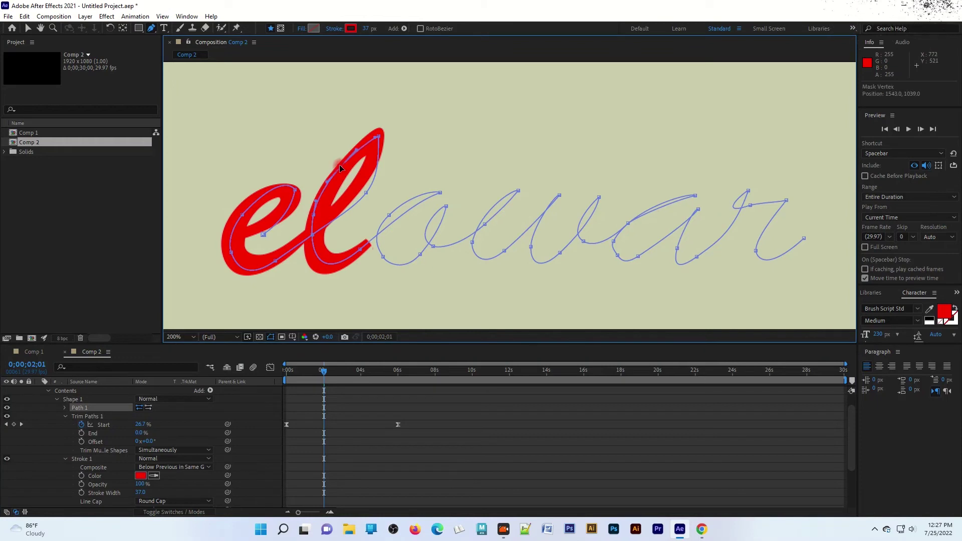
pyautogui.click(335, 318)
# At 0;00;02;05, reshape the path joining the "l" to the "o" by repositioning the points along the upstroke of the "o"
pyautogui.moveTo(324, 375); pyautogui.dragTo(326, 373)
pyautogui.click(371, 297)
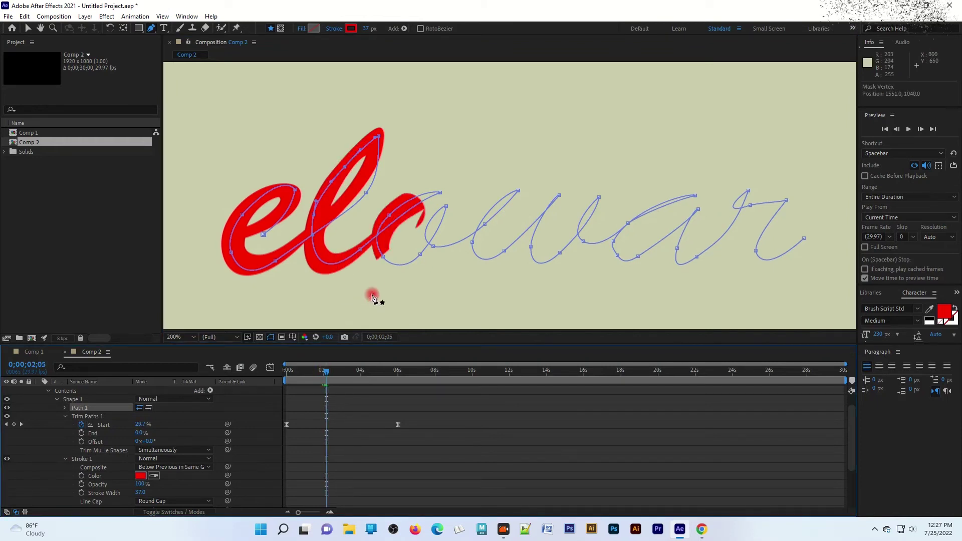
pyautogui.click(377, 241)
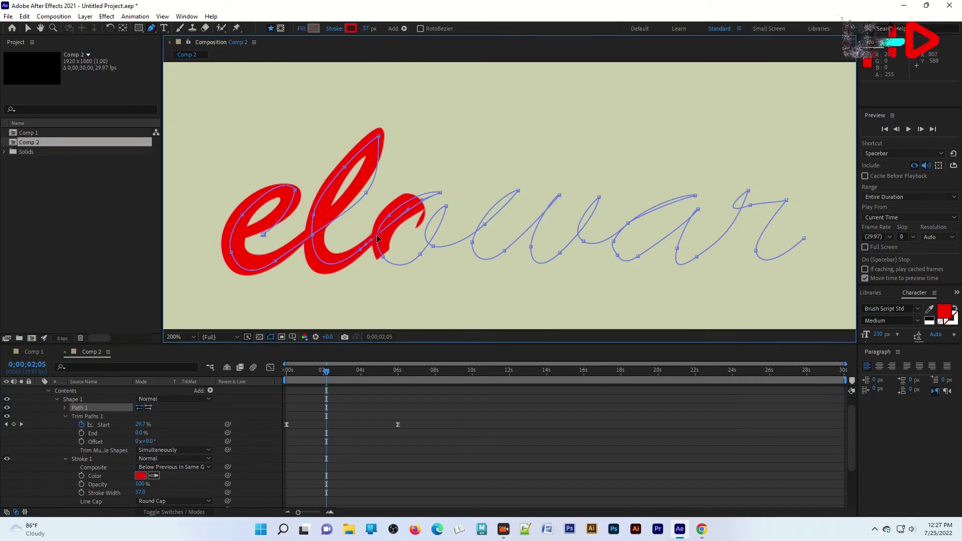
pyautogui.moveTo(371, 243)
pyautogui.mouseDown()
pyautogui.moveTo(356, 293)
pyautogui.moveTo(365, 283)
pyautogui.mouseUp()
pyautogui.moveTo(380, 237); pyautogui.dragTo(378, 230)
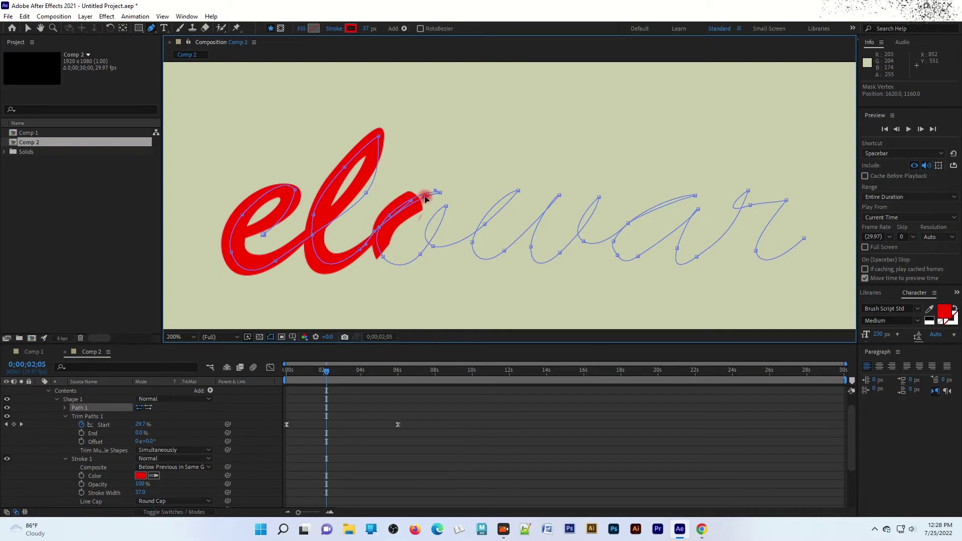
pyautogui.moveTo(425, 199); pyautogui.dragTo(381, 223)
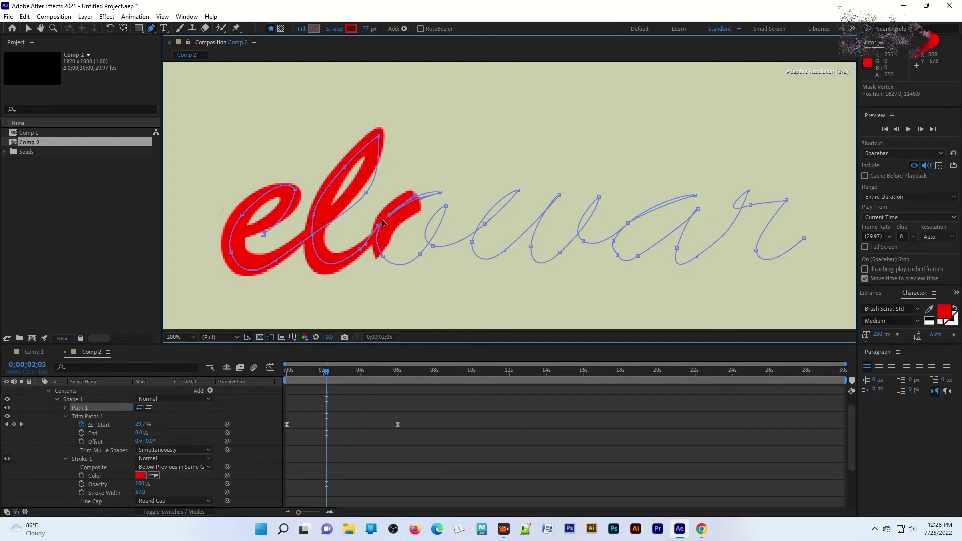
# Raise the upper-right path point of the "o" at 0;00;02;09 and preview the writing animation from the beginning
pyautogui.moveTo(325, 372); pyautogui.dragTo(328, 374)
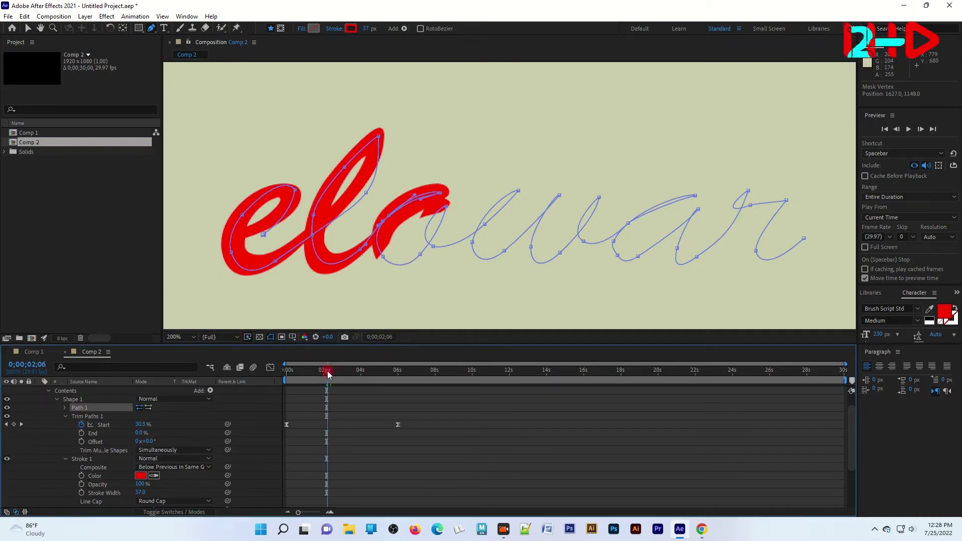
pyautogui.moveTo(438, 194); pyautogui.dragTo(437, 184)
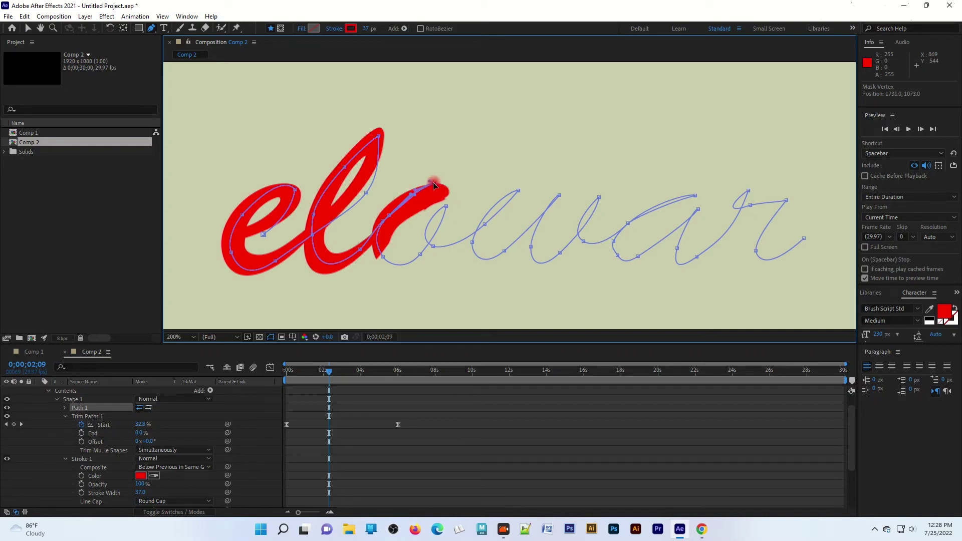
pyautogui.moveTo(343, 370)
pyautogui.mouseDown()
pyautogui.moveTo(330, 369)
pyautogui.moveTo(402, 358)
pyautogui.moveTo(399, 369)
pyautogui.moveTo(248, 378)
pyautogui.mouseUp()
pyautogui.press('space')
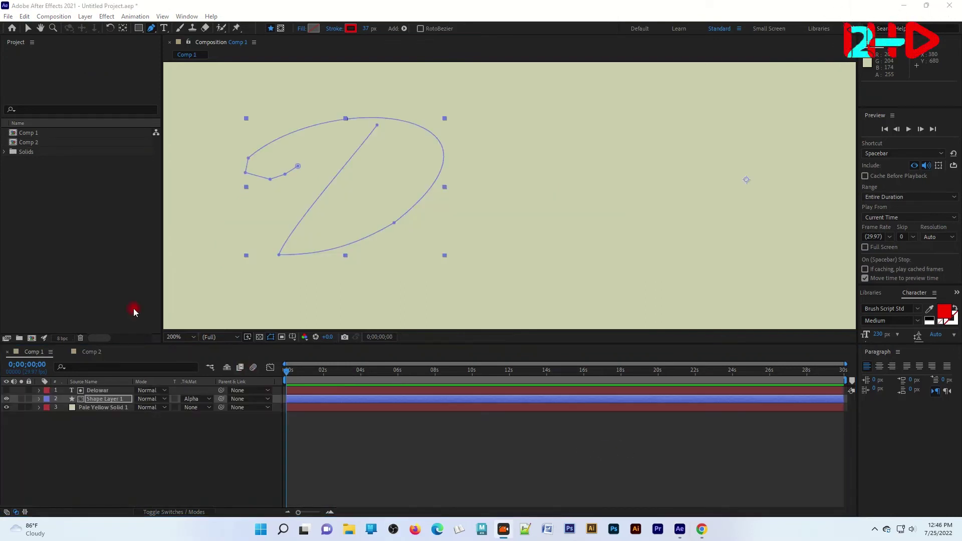
# Create a 1920 x 1080, 30-second composition named Main and close the timelines of Comp 1 and Comp 2
pyautogui.click(32, 338)
pyautogui.write('Main')
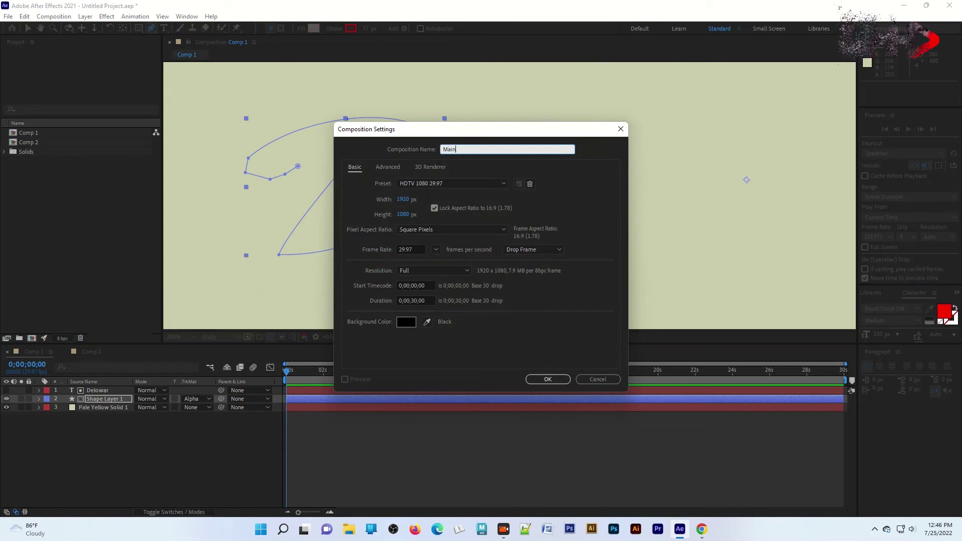
pyautogui.click(544, 379)
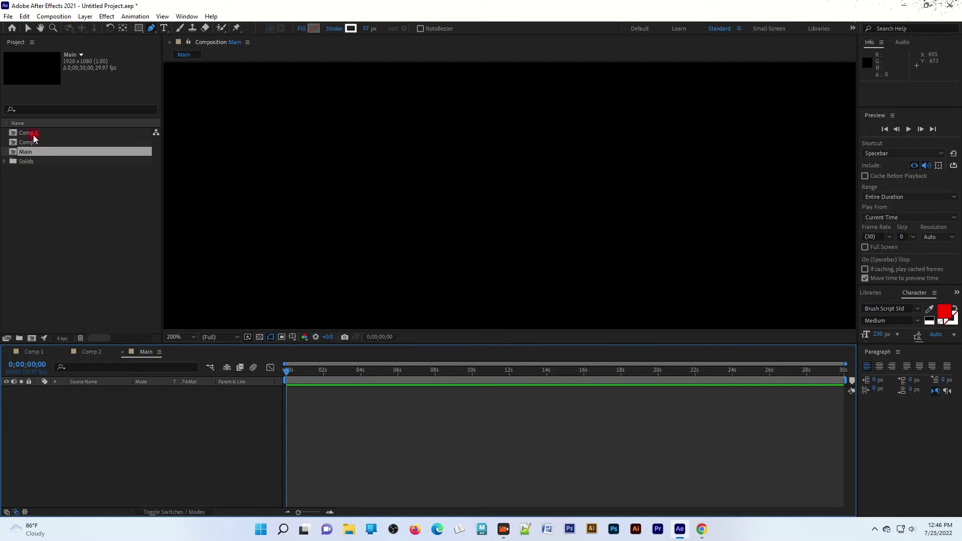
pyautogui.click(65, 351)
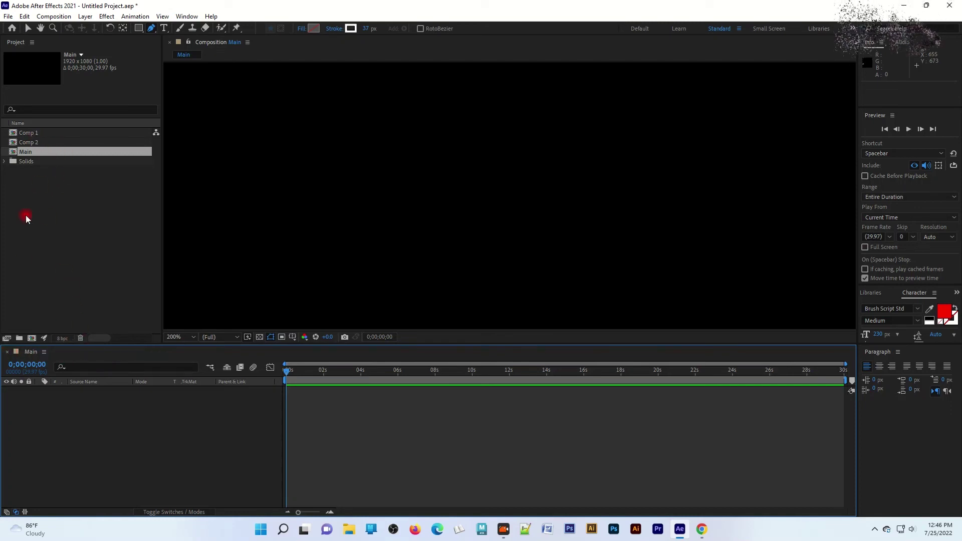
# Add a 1920 x 1080 pale yellow solid to Main and place Comp 1 and Comp 2 above it, with Comp 2 topmost
pyautogui.rightClick(60, 421)
pyautogui.moveTo(125, 309)
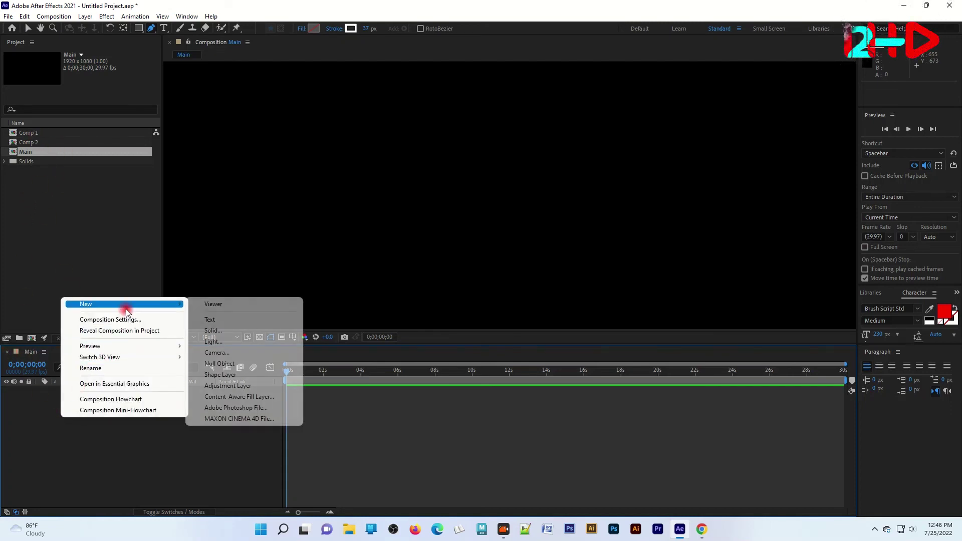
pyautogui.click(213, 330)
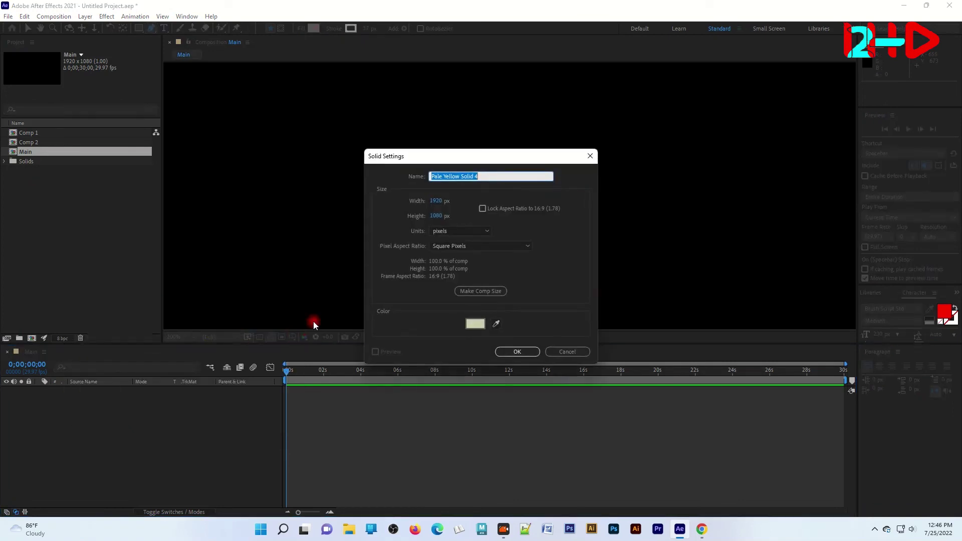
pyautogui.click(530, 354)
pyautogui.moveTo(32, 136); pyautogui.dragTo(82, 382)
pyautogui.moveTo(83, 390); pyautogui.dragTo(85, 391)
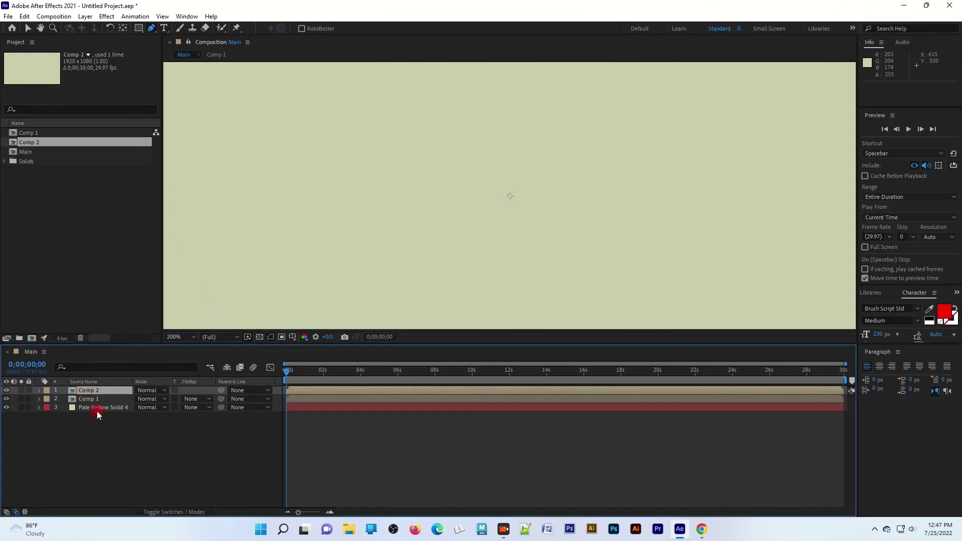
# Delay the Comp 2 layer's start to about 2 seconds and play Main from the beginning
pyautogui.press('space')
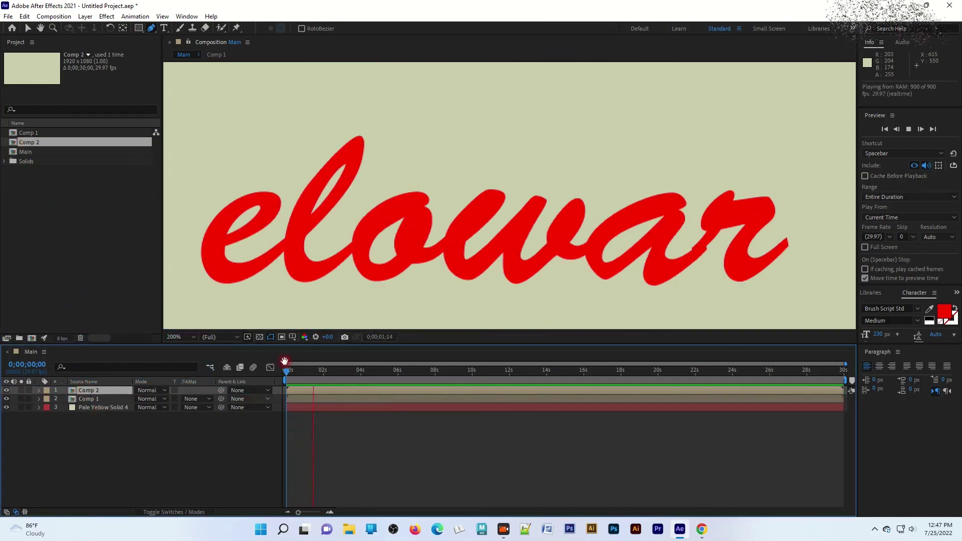
pyautogui.scroll(-3, 382, 271)
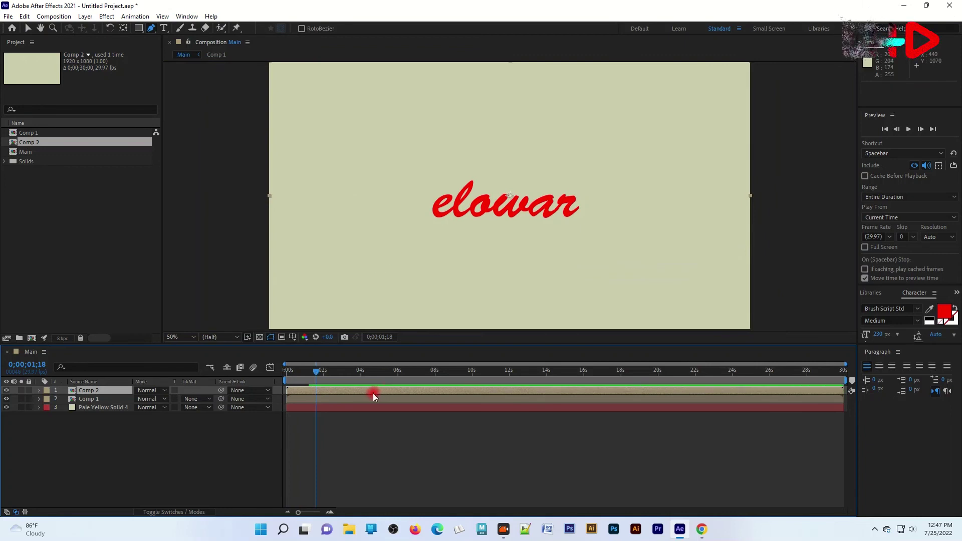
pyautogui.moveTo(314, 374); pyautogui.dragTo(287, 374)
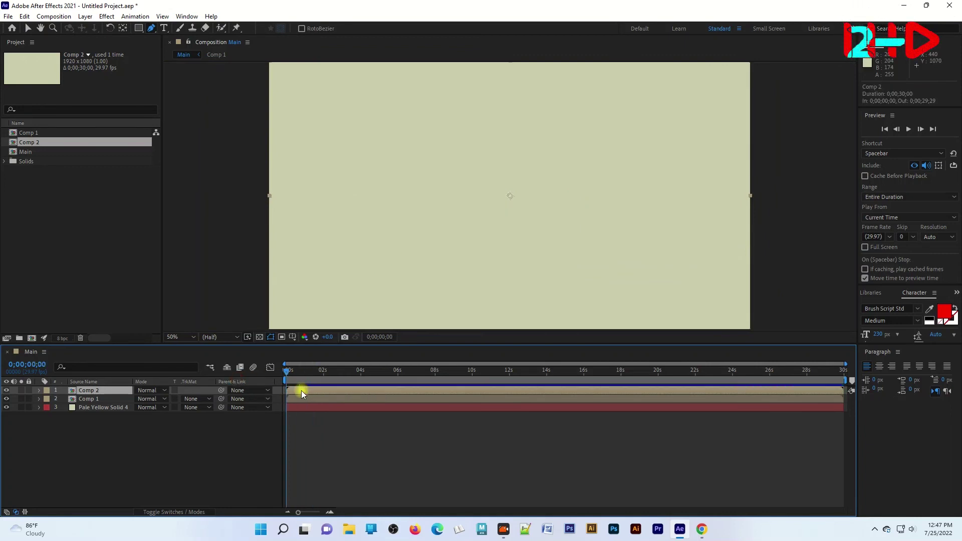
pyautogui.press('space')
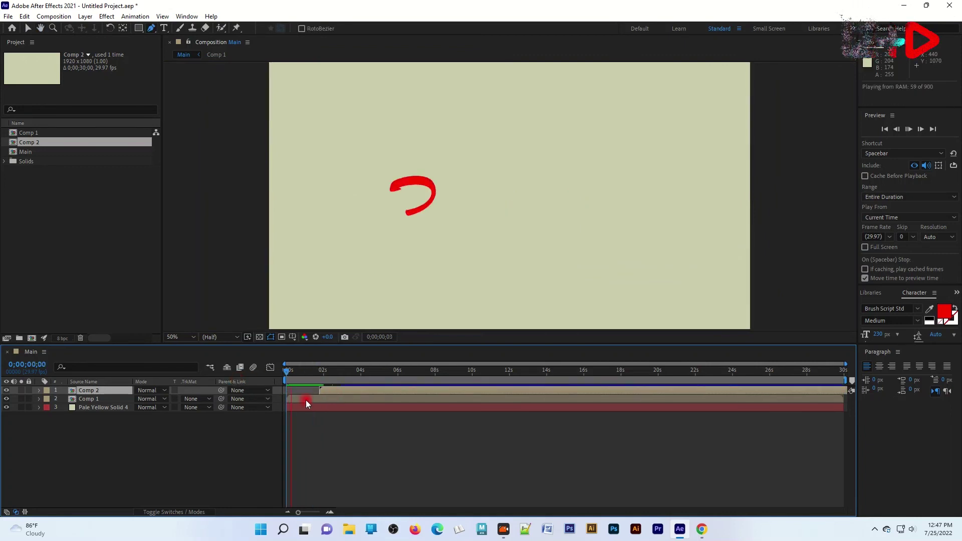
# Replay Main from the beginning to check when the second writing part should follow the first letter
pyautogui.press('space')
pyautogui.moveTo(304, 373); pyautogui.dragTo(266, 379)
pyautogui.press('space')
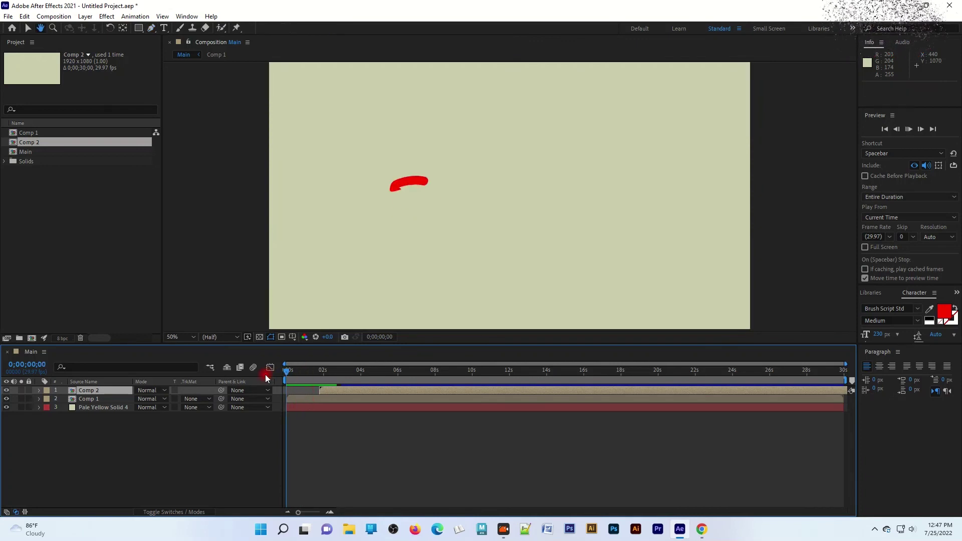
pyautogui.press('space')
pyautogui.press('=')
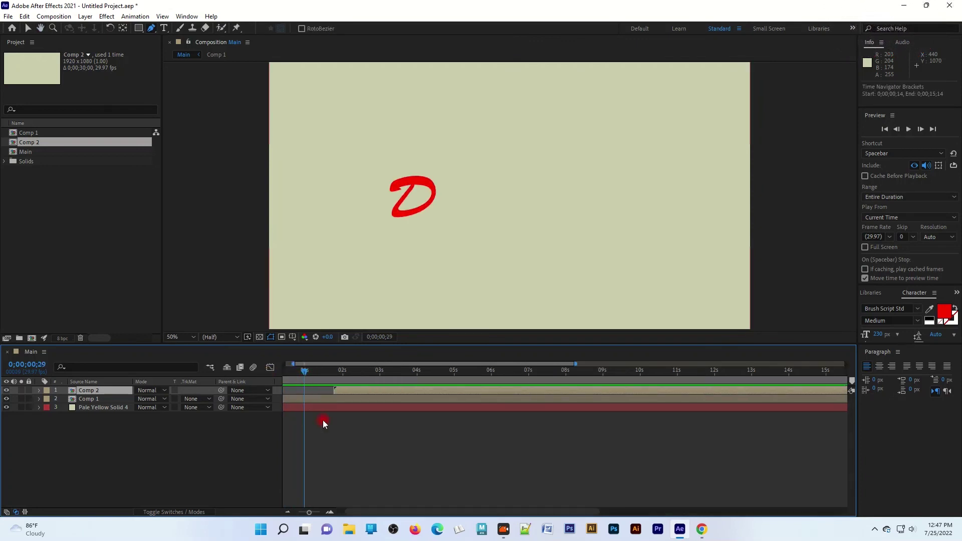
# Move the Comp 2 layer's start earlier to 0;00;00;16 and play Main from the beginning
pyautogui.moveTo(371, 512); pyautogui.dragTo(363, 512)
pyautogui.moveTo(322, 370); pyautogui.dragTo(270, 381)
pyautogui.press('space')
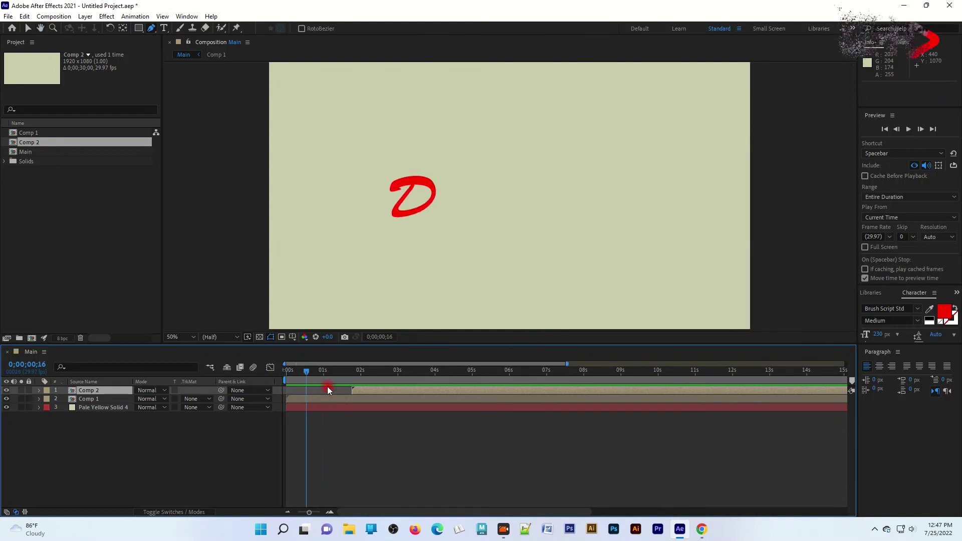
pyautogui.moveTo(357, 390); pyautogui.dragTo(269, 379)
pyautogui.press('space')
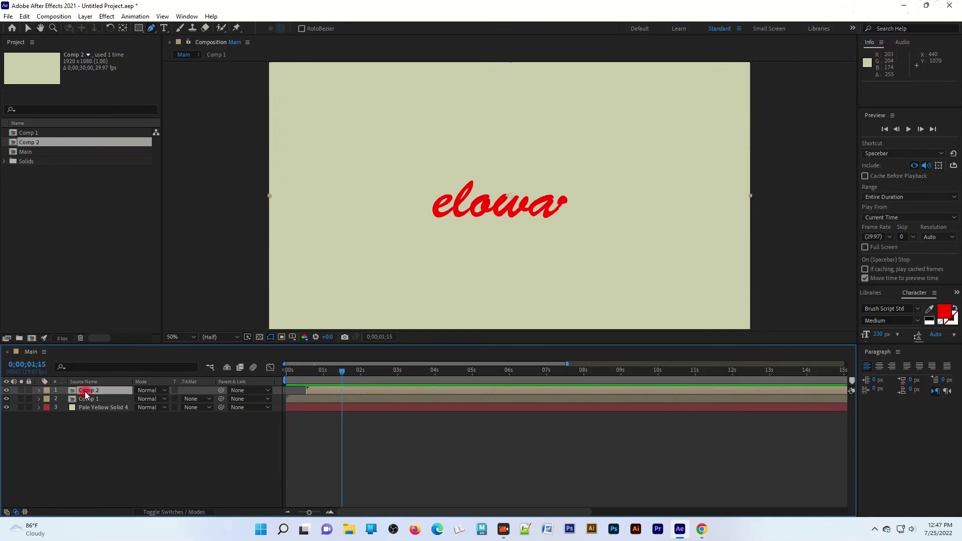
# Hide the pale yellow solids inside Comp 2 and Comp 1 and return to Main
pyautogui.doubleClick(85, 391)
pyautogui.click(38, 399)
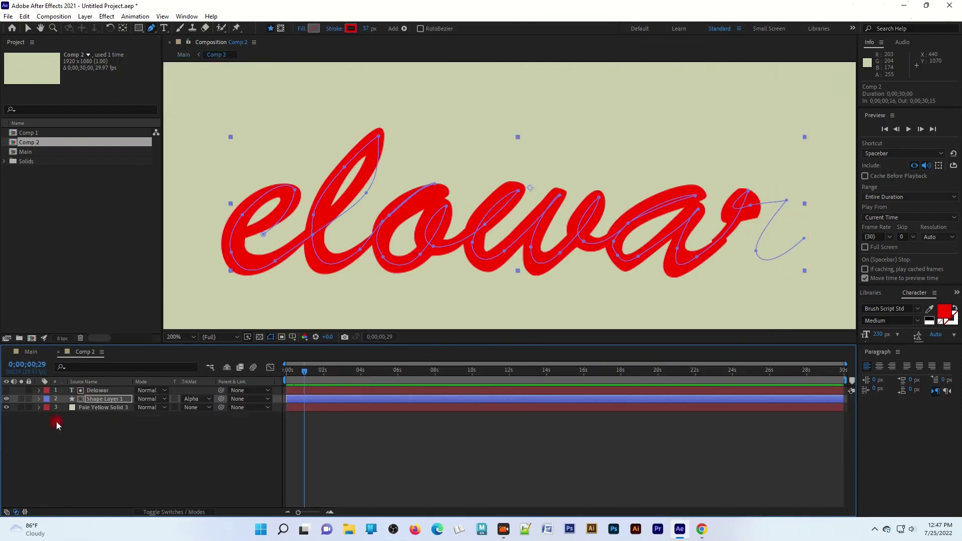
pyautogui.click(7, 407)
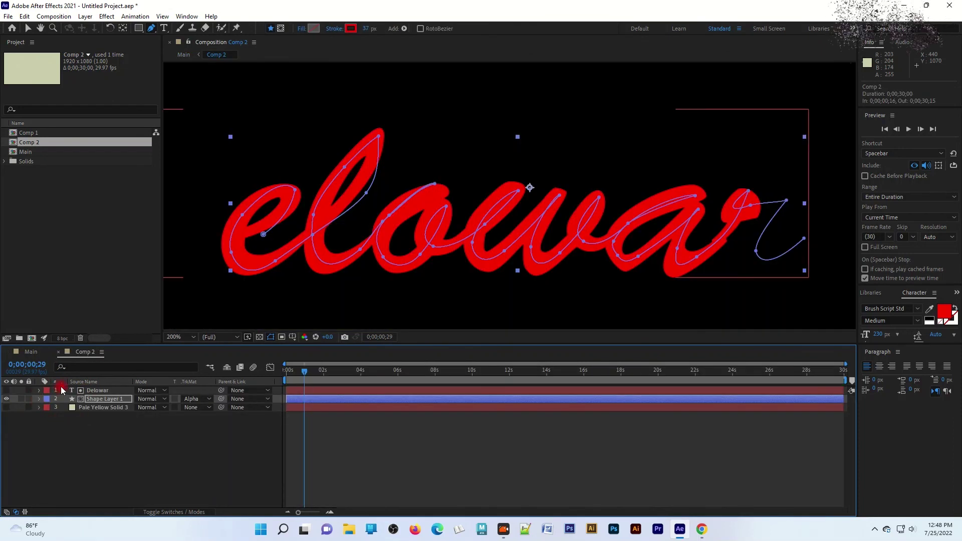
pyautogui.click(70, 394)
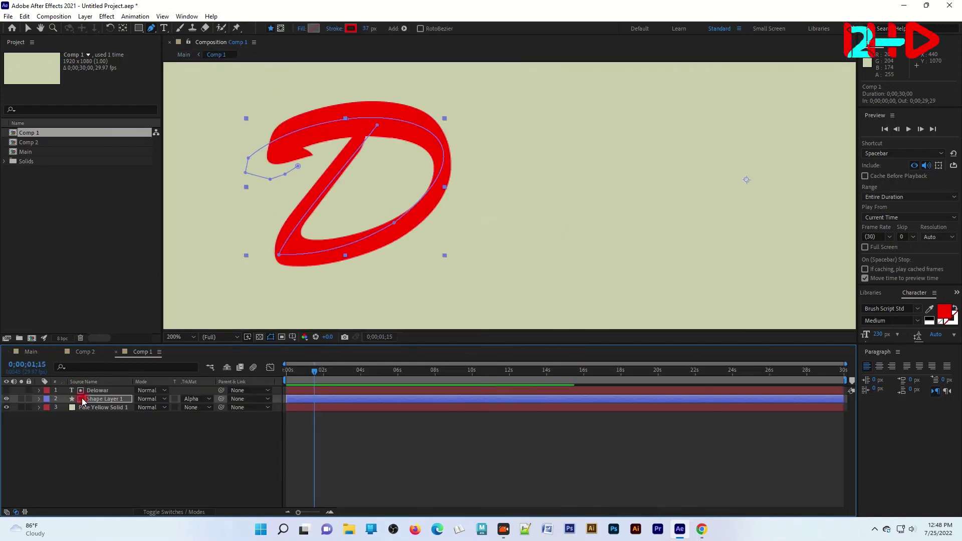
pyautogui.click(6, 408)
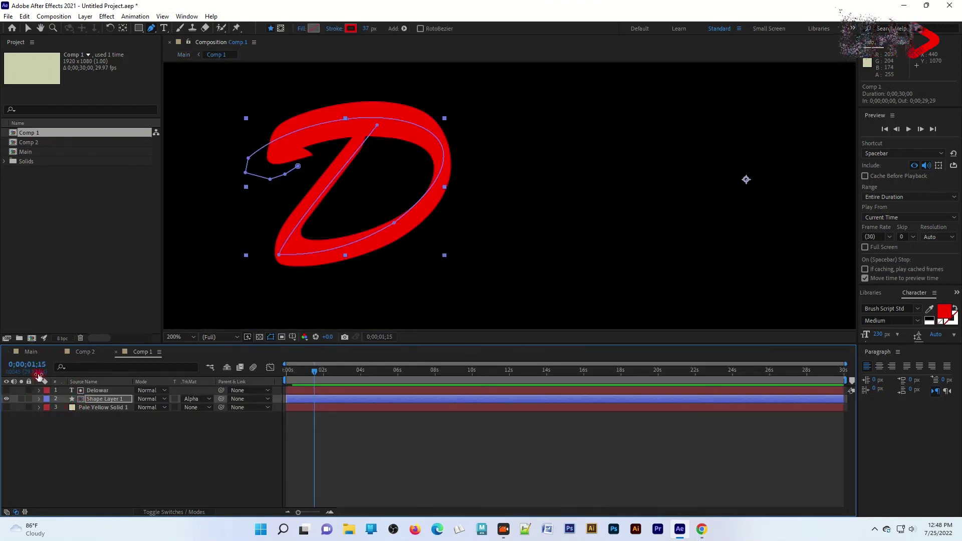
pyautogui.click(26, 352)
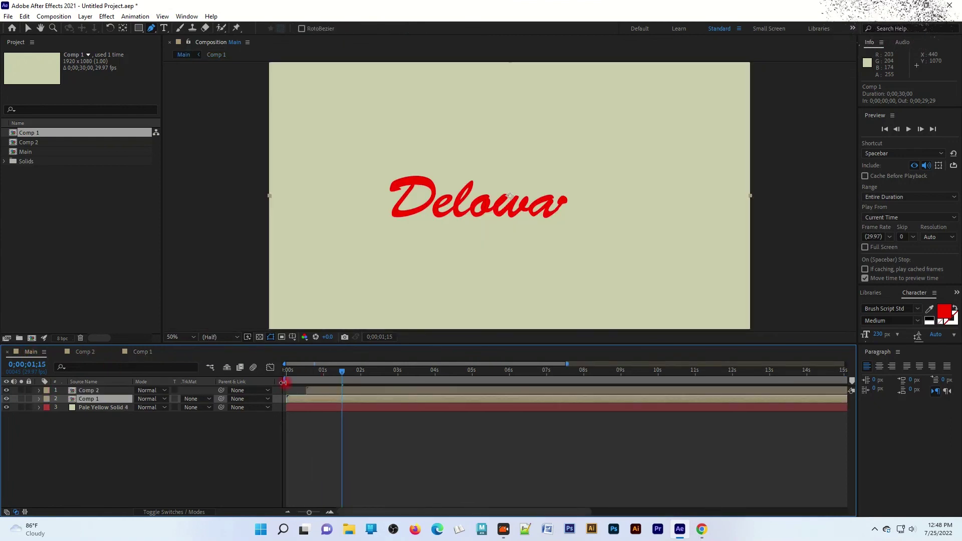
# Play Main from the beginning and scrub through the first 2 seconds to check the combined writing
pyautogui.moveTo(338, 372); pyautogui.dragTo(276, 389)
pyautogui.press('space')
pyautogui.click(361, 372)
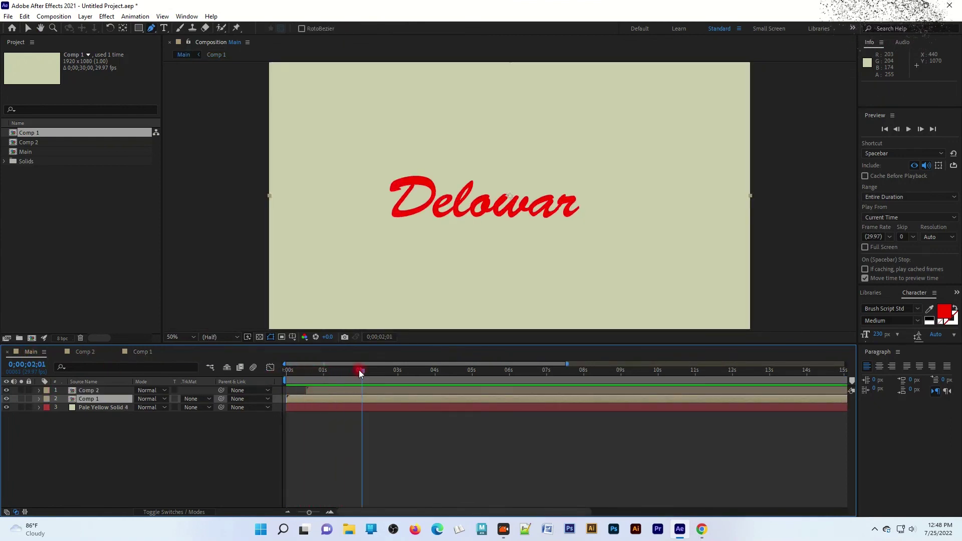
pyautogui.moveTo(363, 379); pyautogui.dragTo(288, 374)
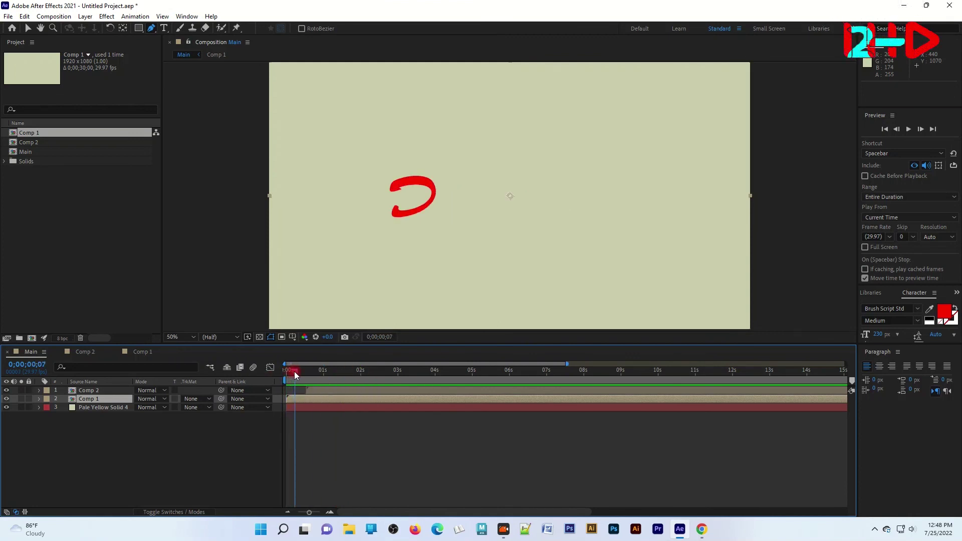
# Shift the Comp 2 layer slightly earlier and play the finished writing animation in Main from the beginning
pyautogui.moveTo(312, 388); pyautogui.dragTo(246, 374)
pyautogui.press('space')
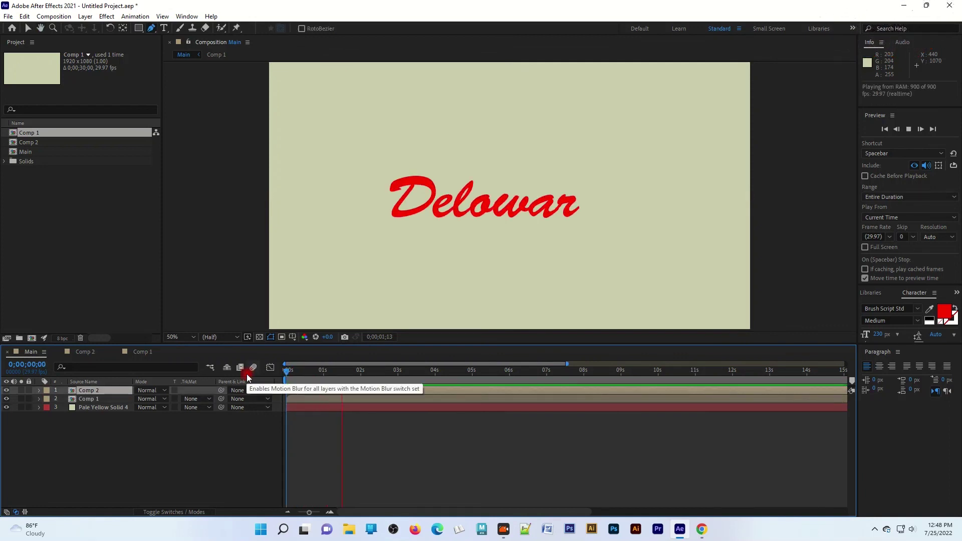
pyautogui.click(462, 392)
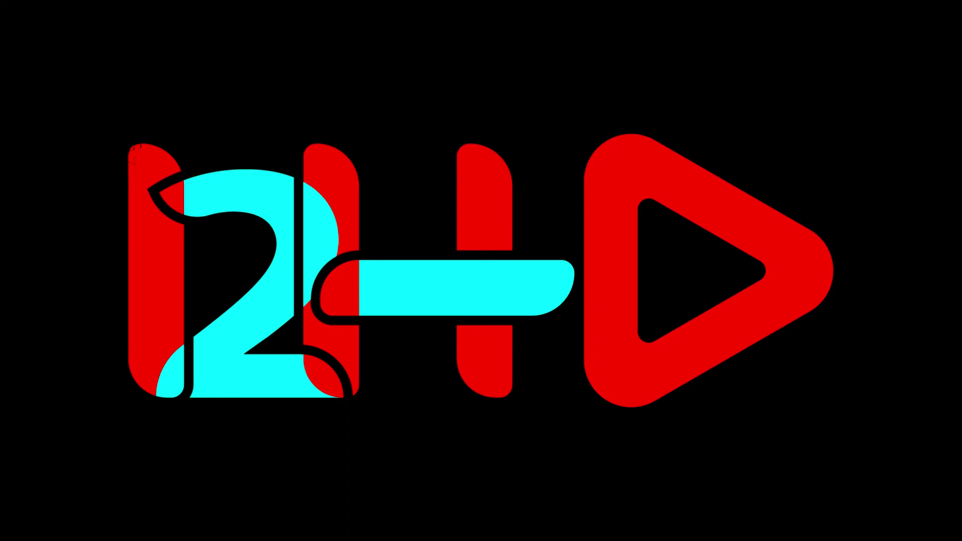